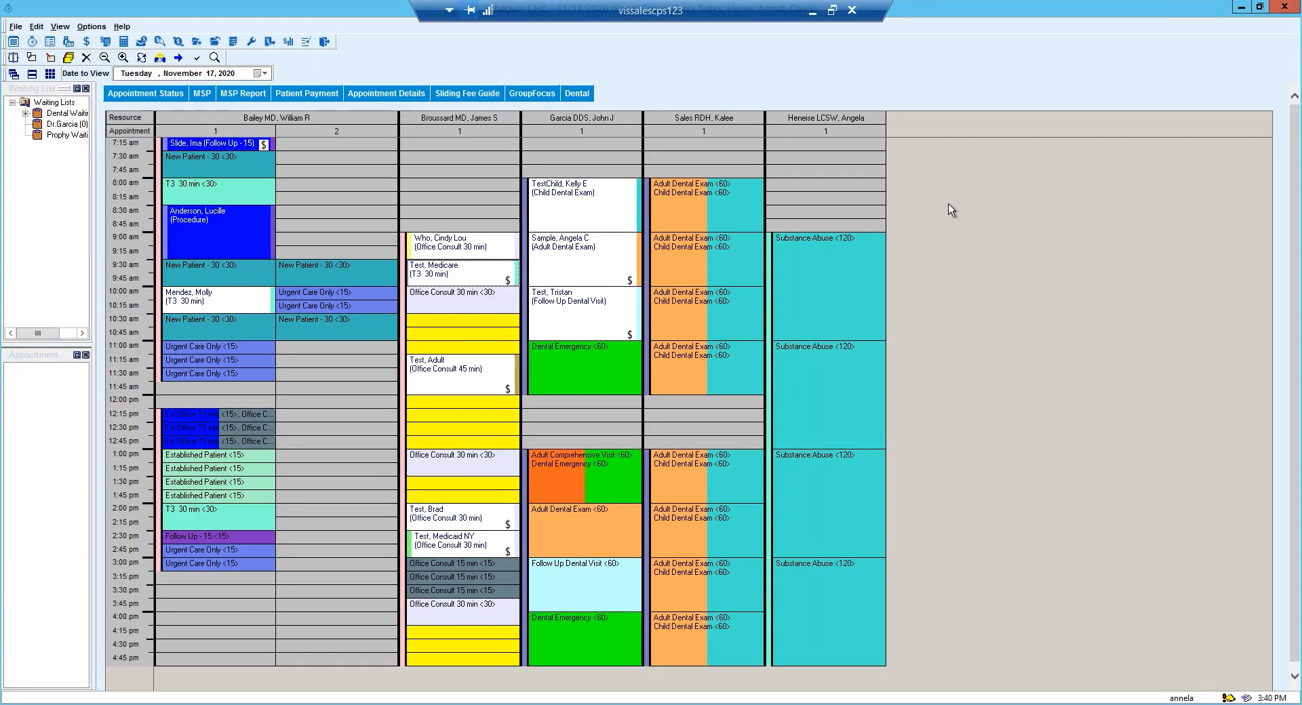
Open the Appointment Details for the 9:00 am Office Consult 30 min appointment and enlarge them to full screen.
left_click(583, 241)
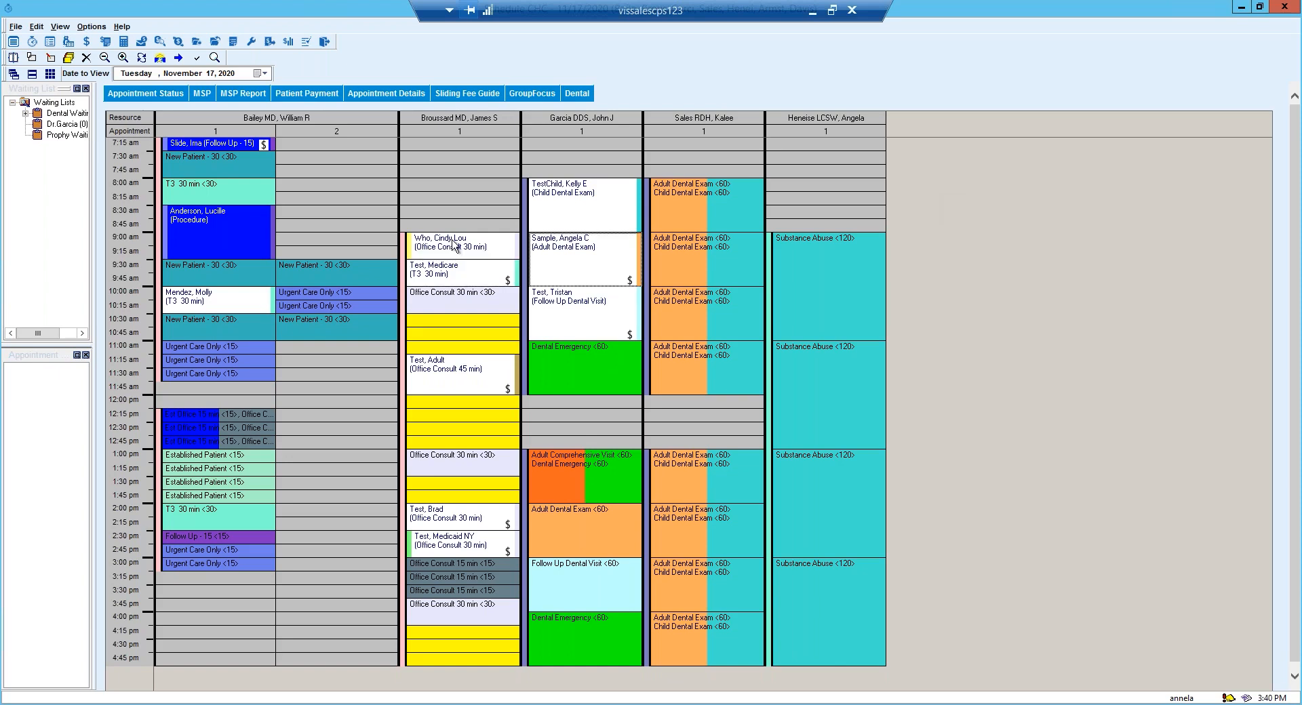
mouse_move(453, 245)
left_click(426, 252)
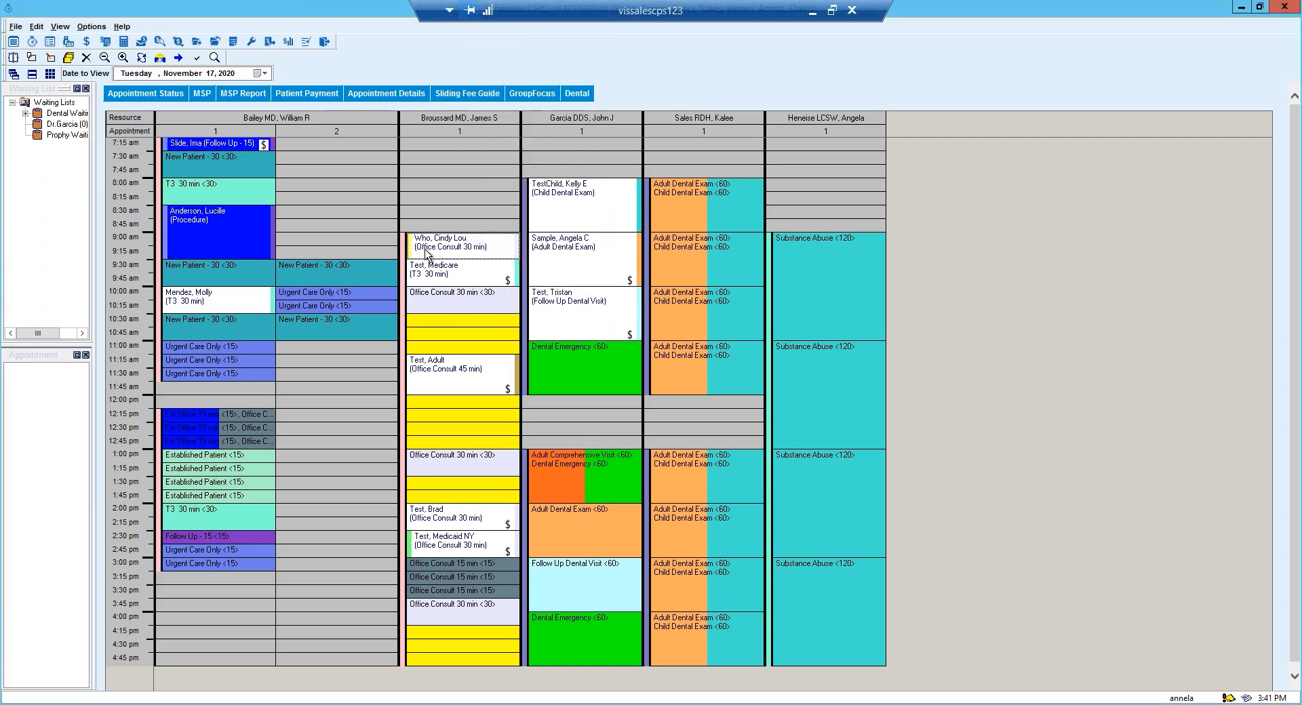
left_click(378, 95)
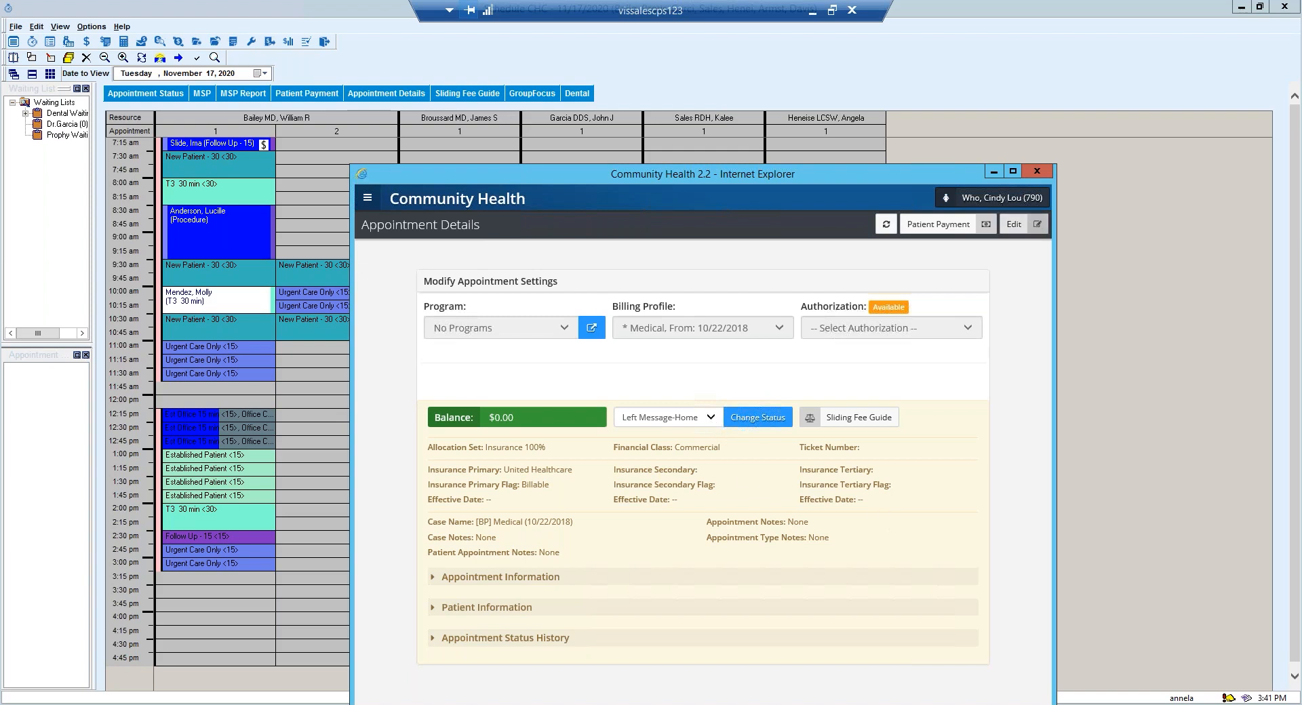
left_click(1013, 172)
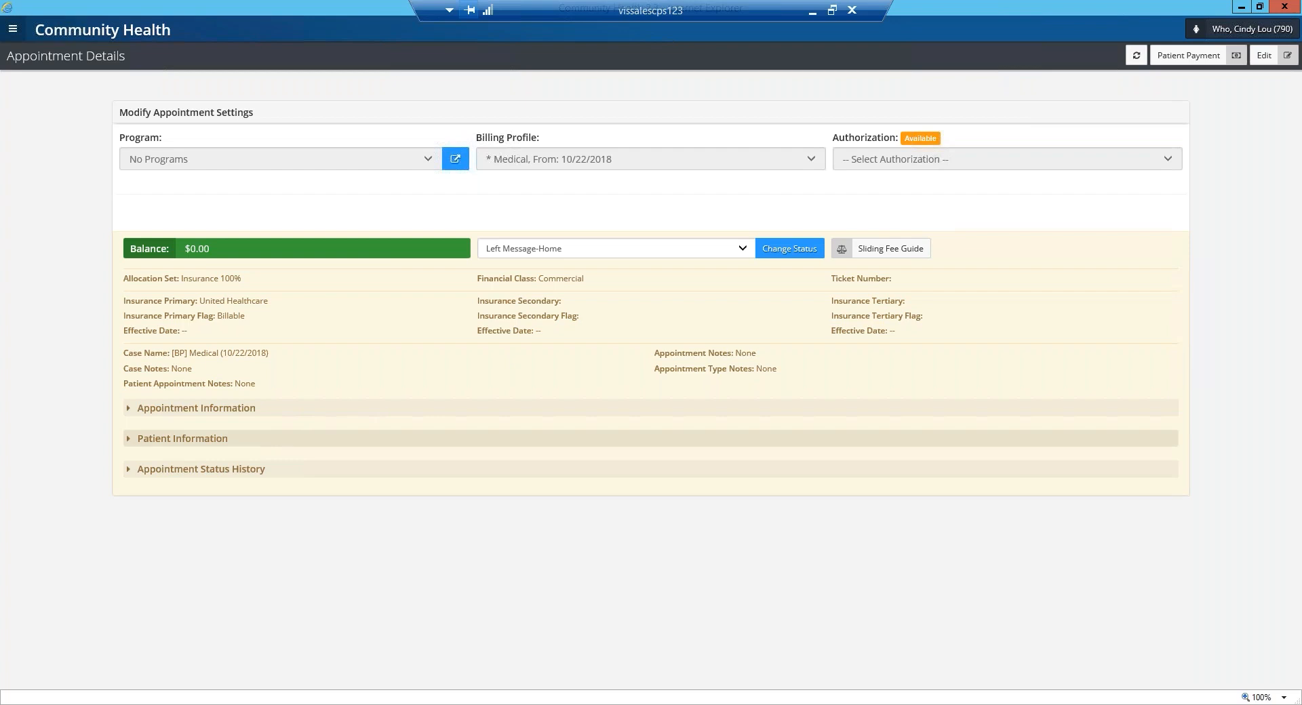
Expand the Appointment Status History and Patient Information sections, and set the appointment status to Checked In.
left_click(209, 478)
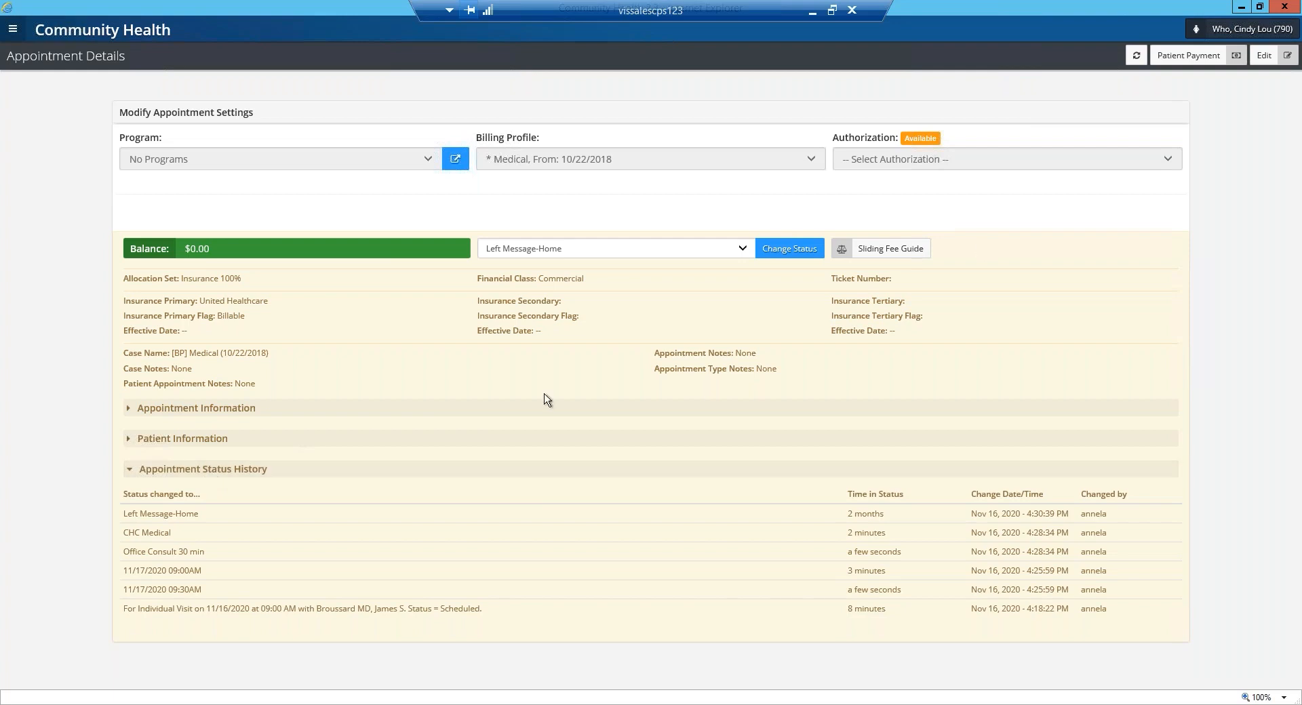
left_click(167, 441)
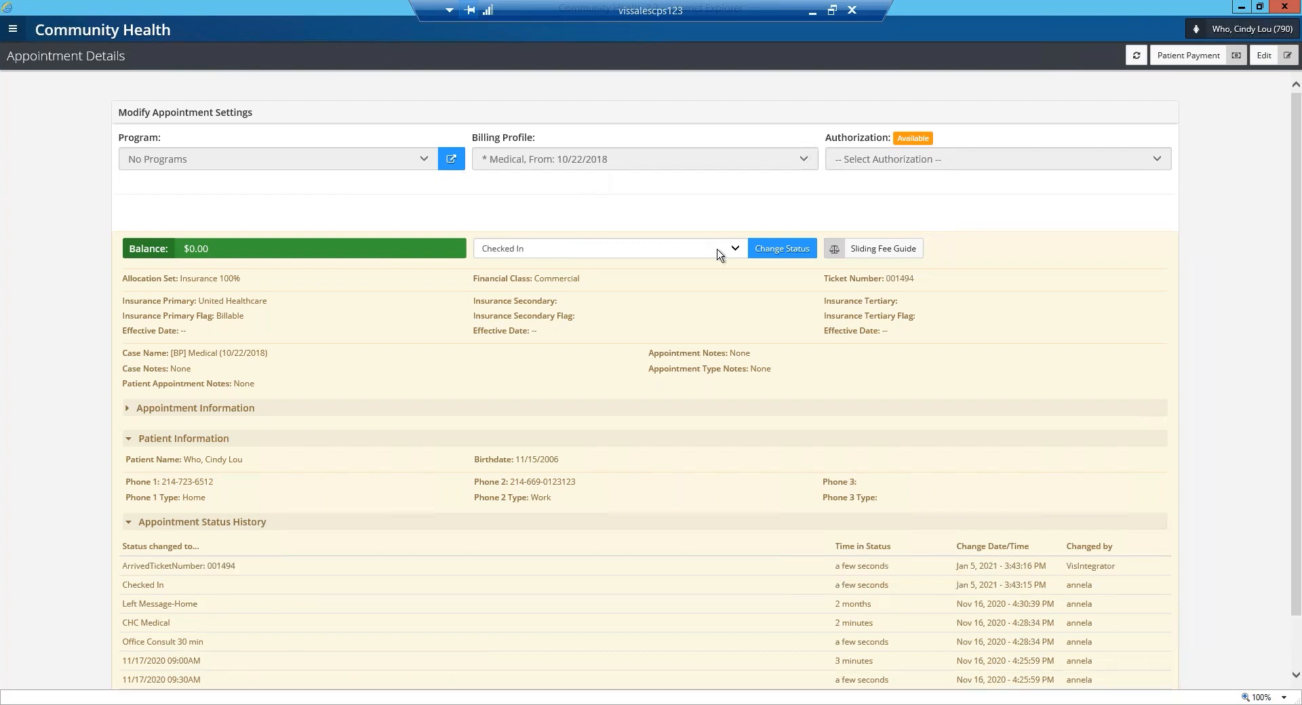
left_click(743, 249)
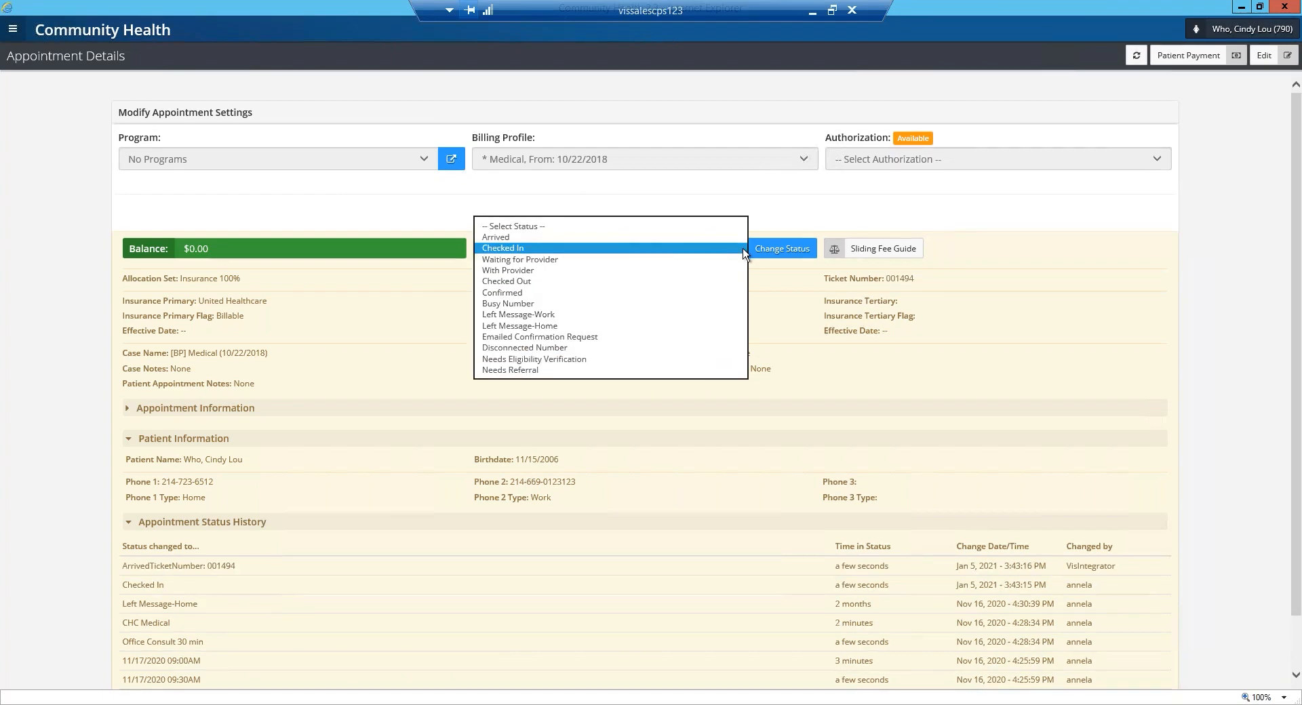
left_click(581, 250)
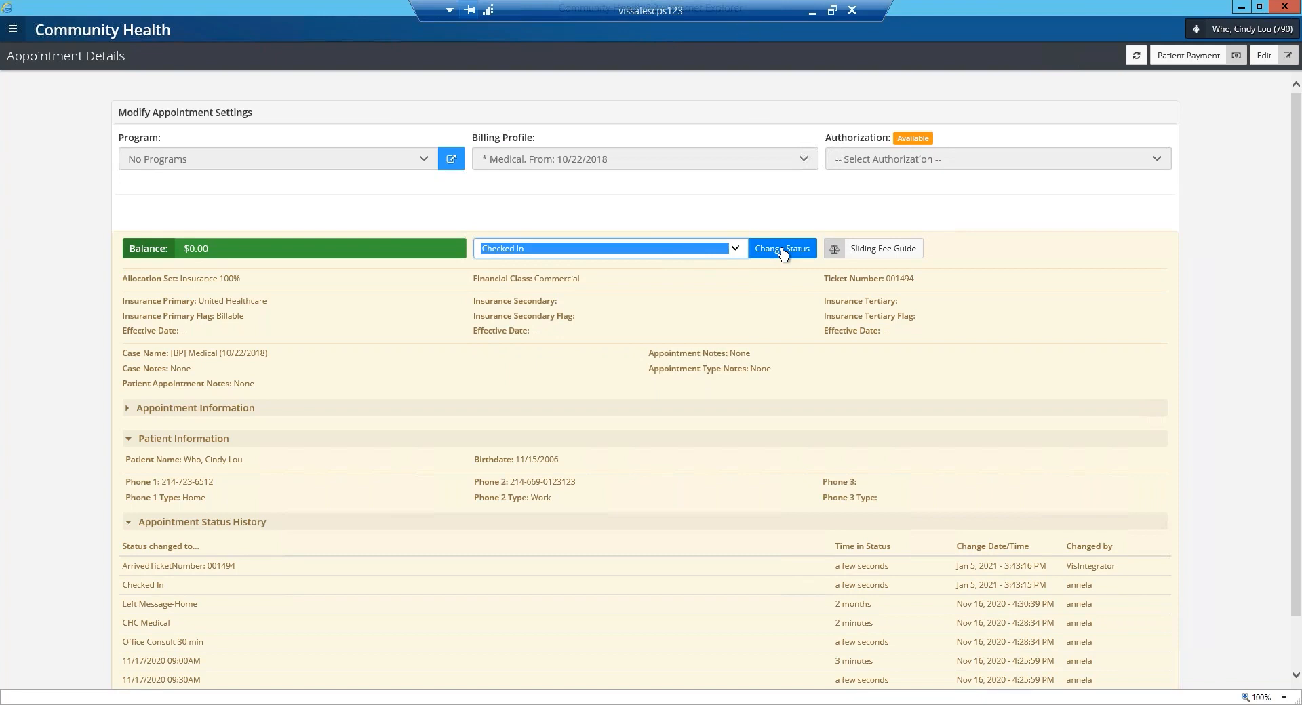
Open the Patient Survey for the checked-in patient from the patient's summary banner.
left_click(1245, 33)
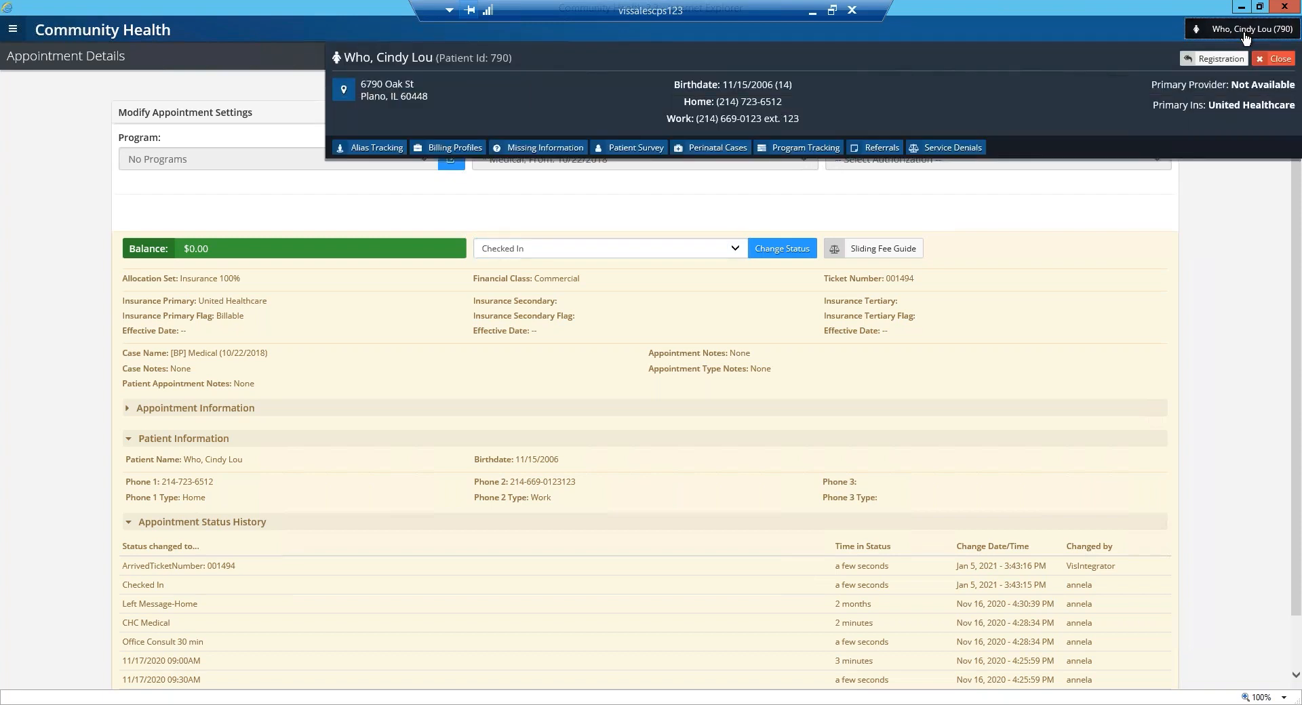
left_click(1244, 34)
left_click(1245, 33)
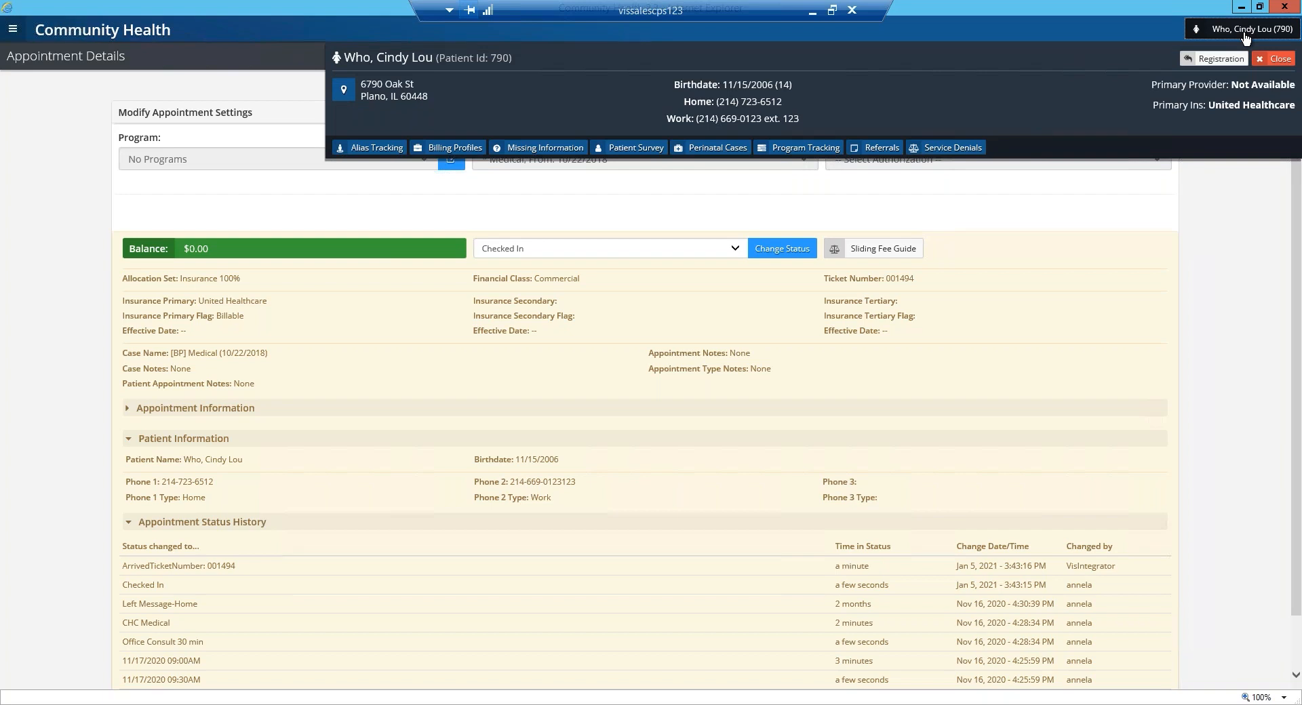
left_click(641, 153)
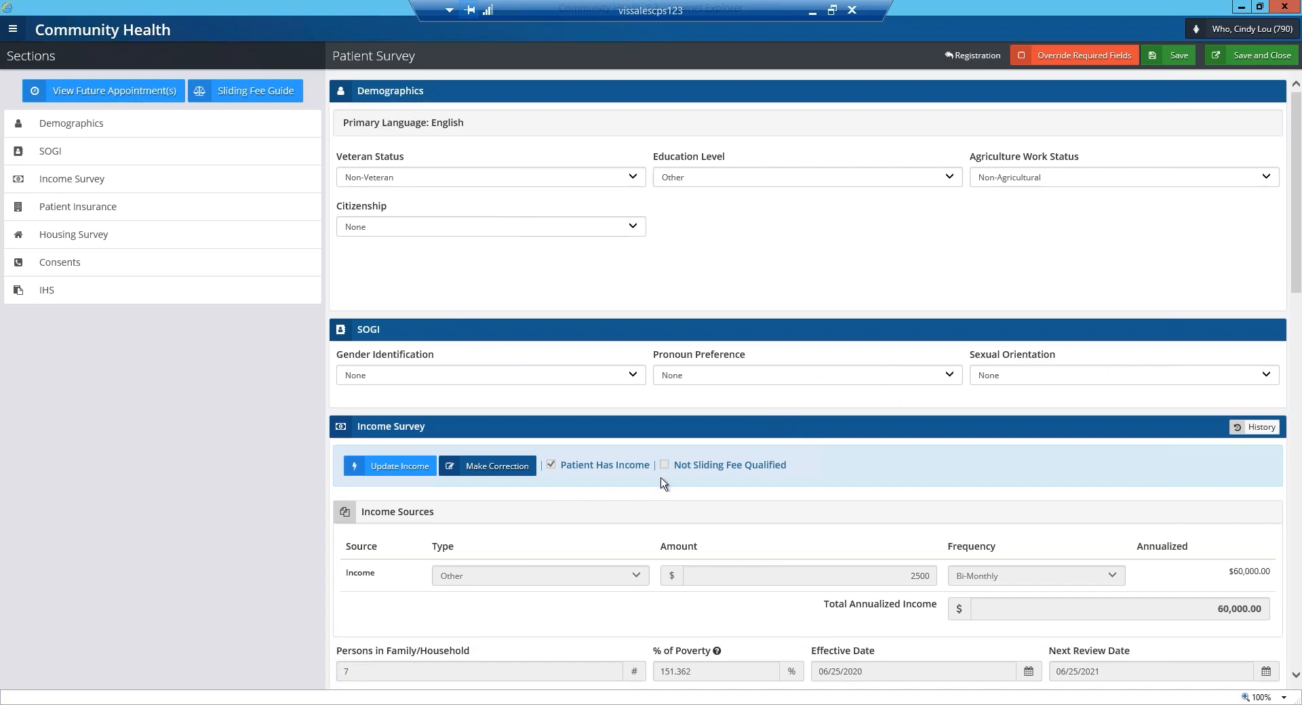
Update the Income Survey with an income amount of 2000 and try to save the patient survey.
scroll(637, 480, "down", 1)
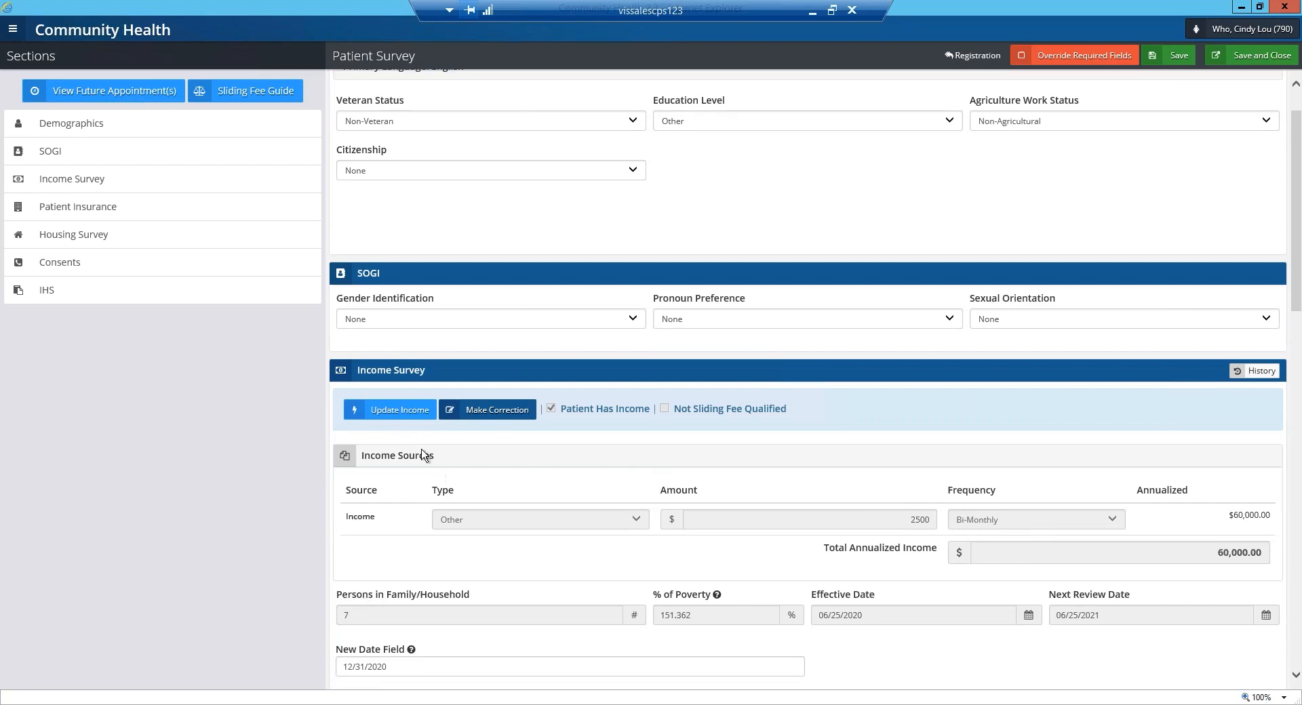
scroll(681, 459, "down", 1)
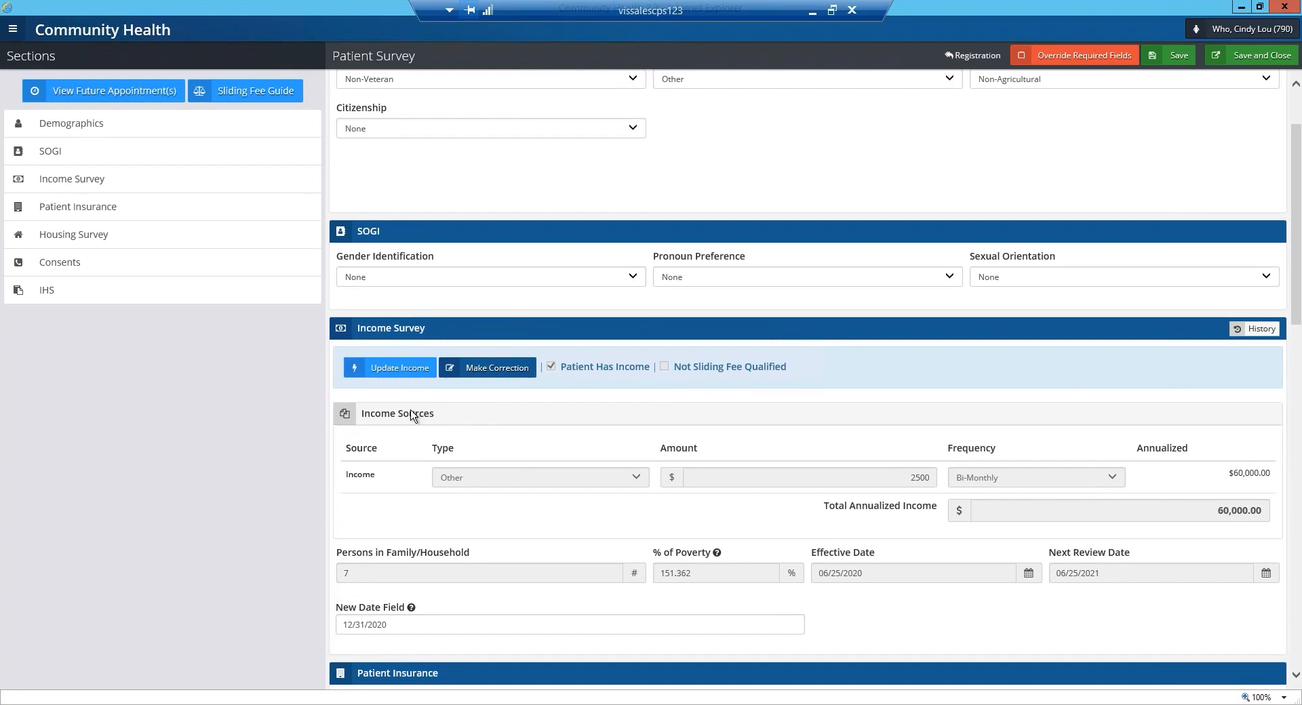
left_click(390, 373)
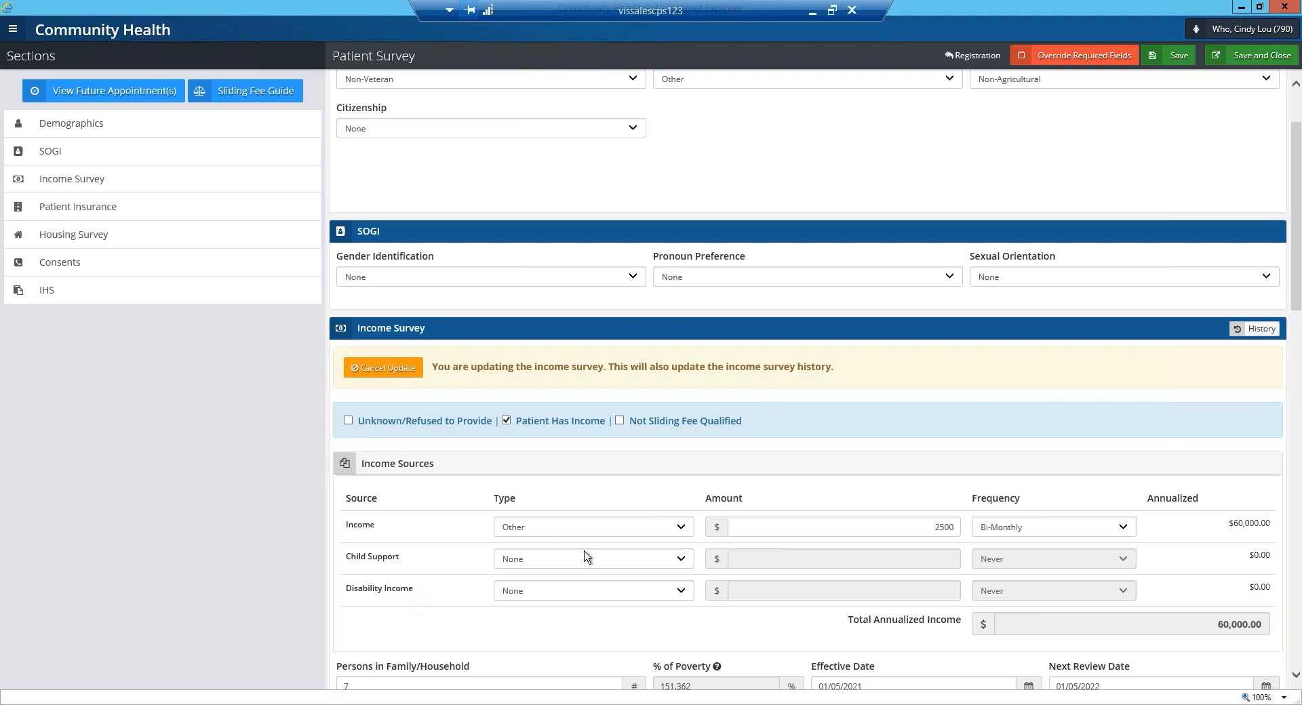
scroll(586, 556, "down", 2)
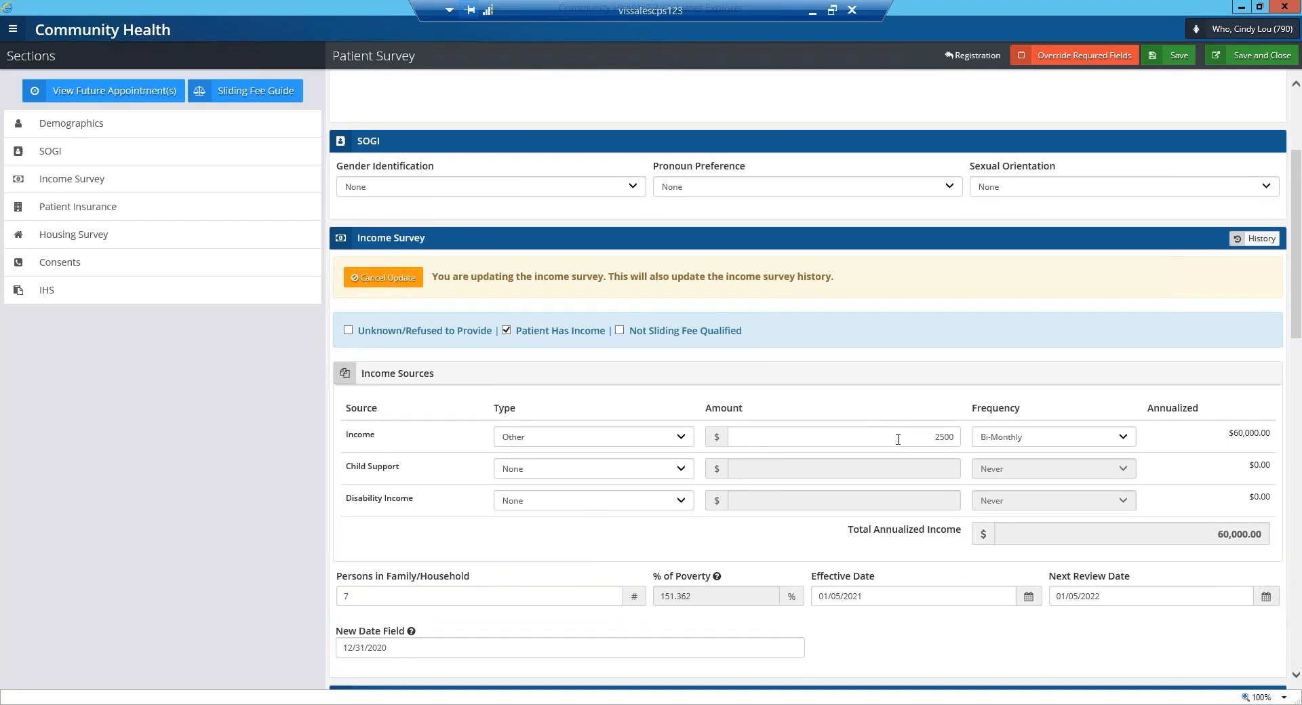
double_click(944, 437)
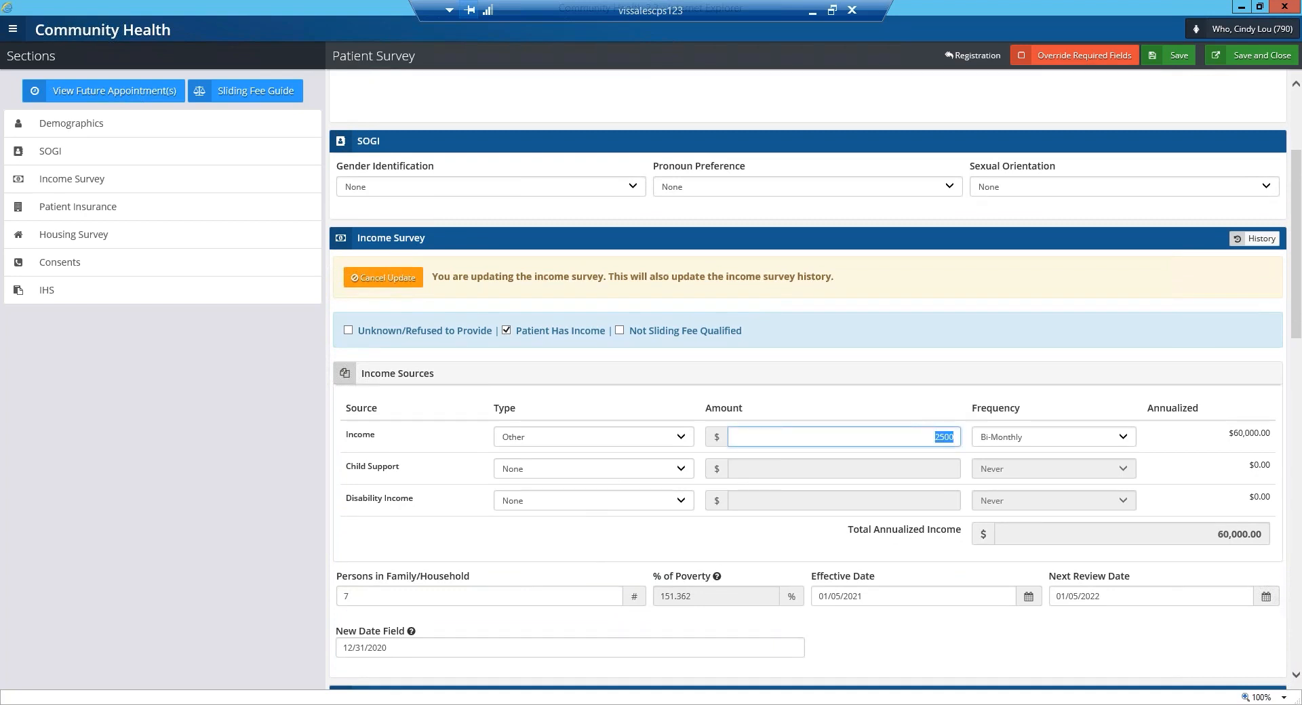
type("2000")
scroll(1091, 449, "down", 2)
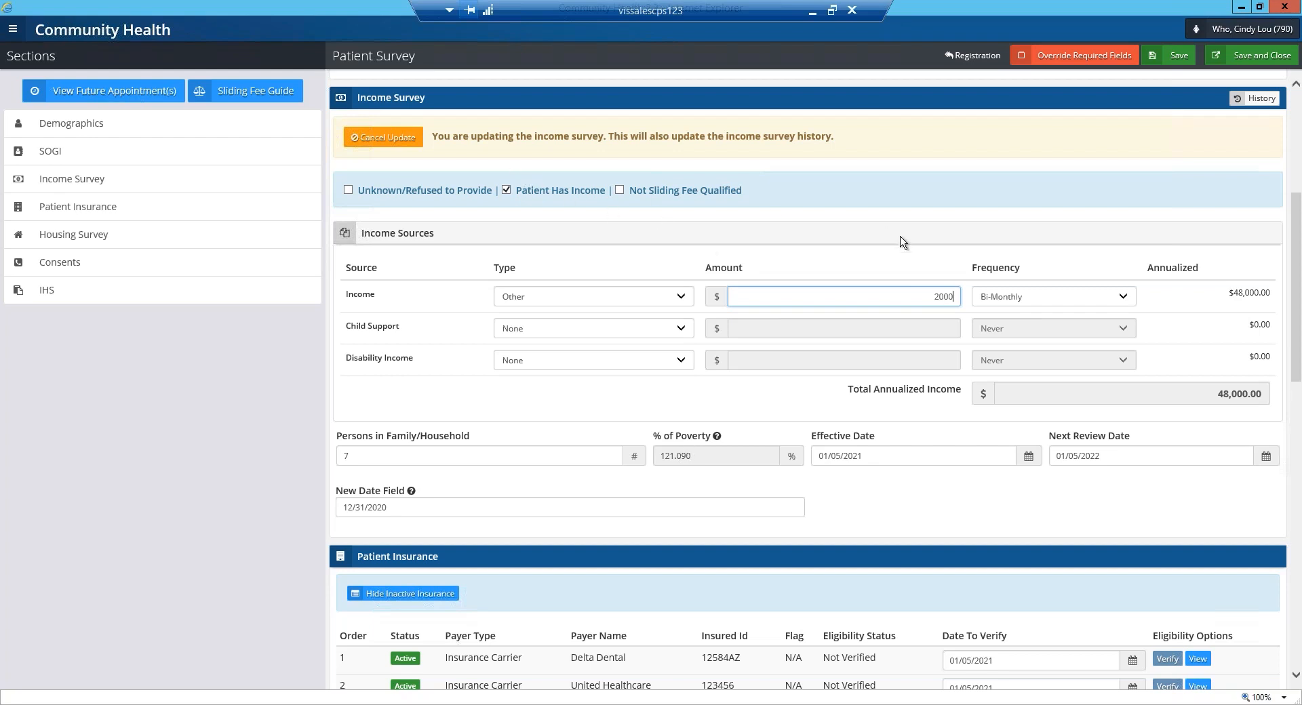
left_click(1169, 61)
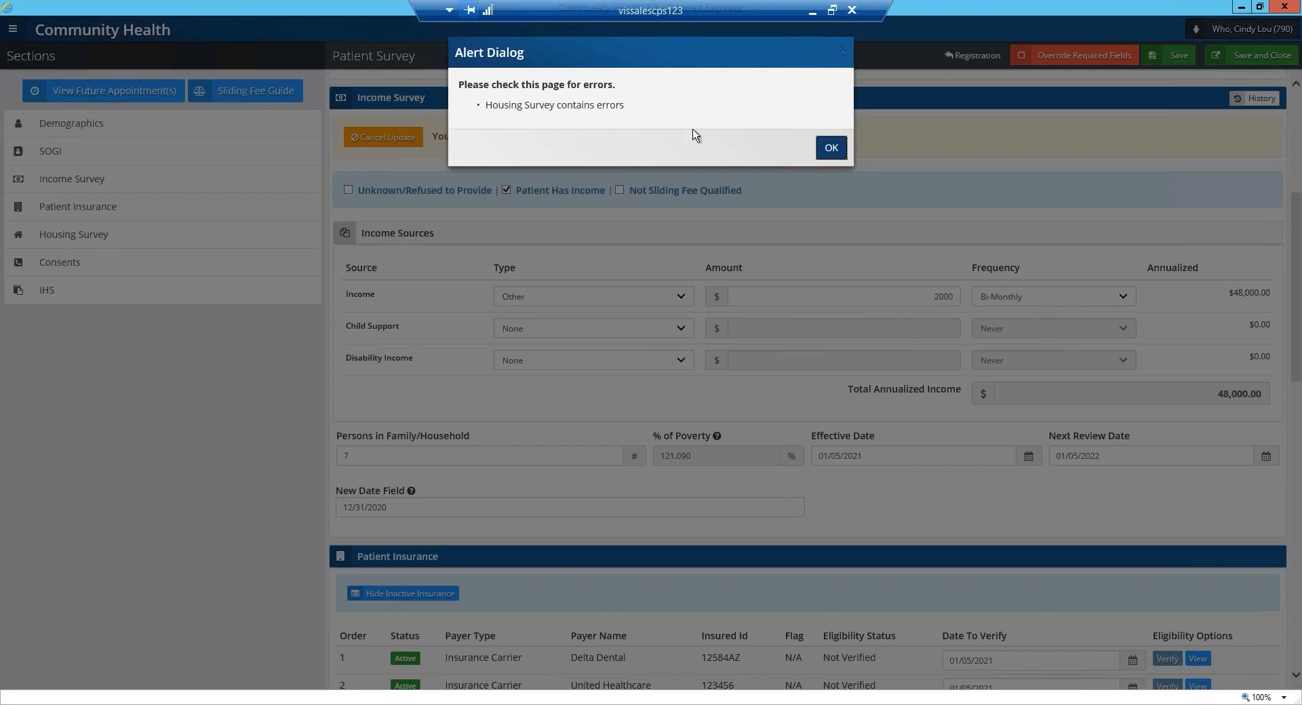
left_click(839, 157)
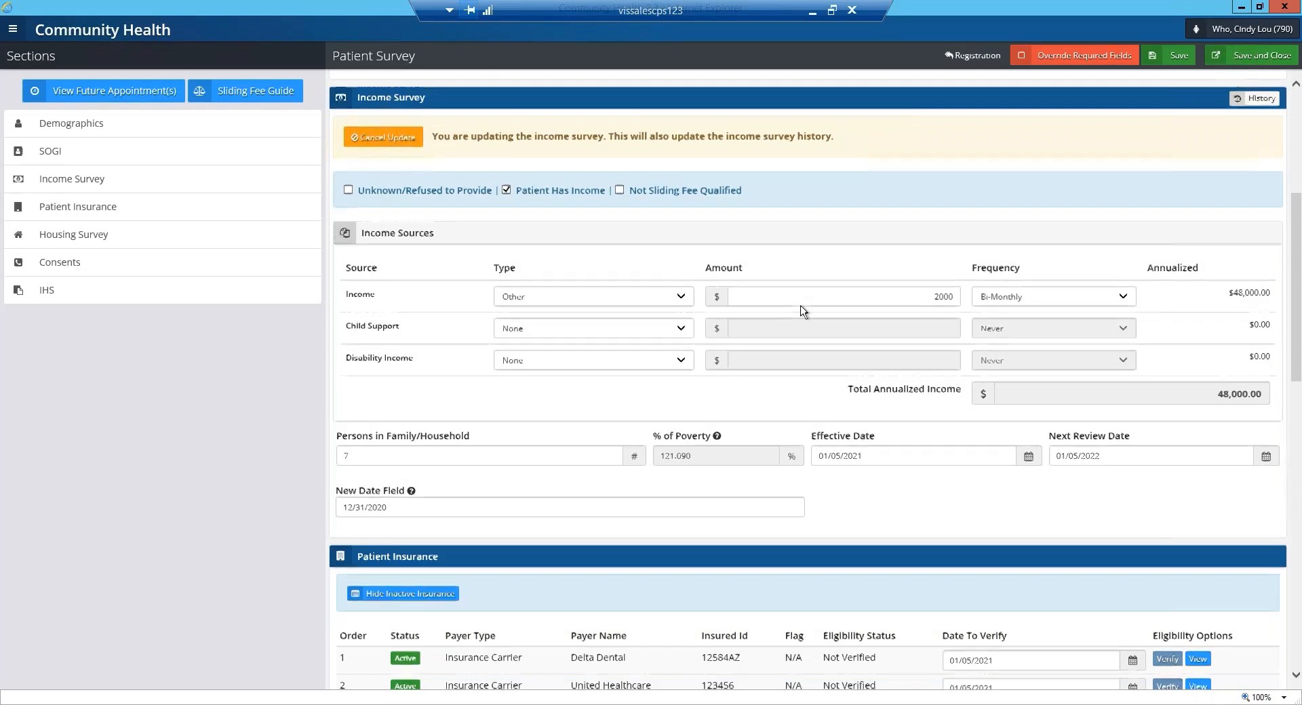
Review the Patient Insurance section and update the Housing Survey with Homeless and Public Housing both set to No.
scroll(803, 310, "down", 3)
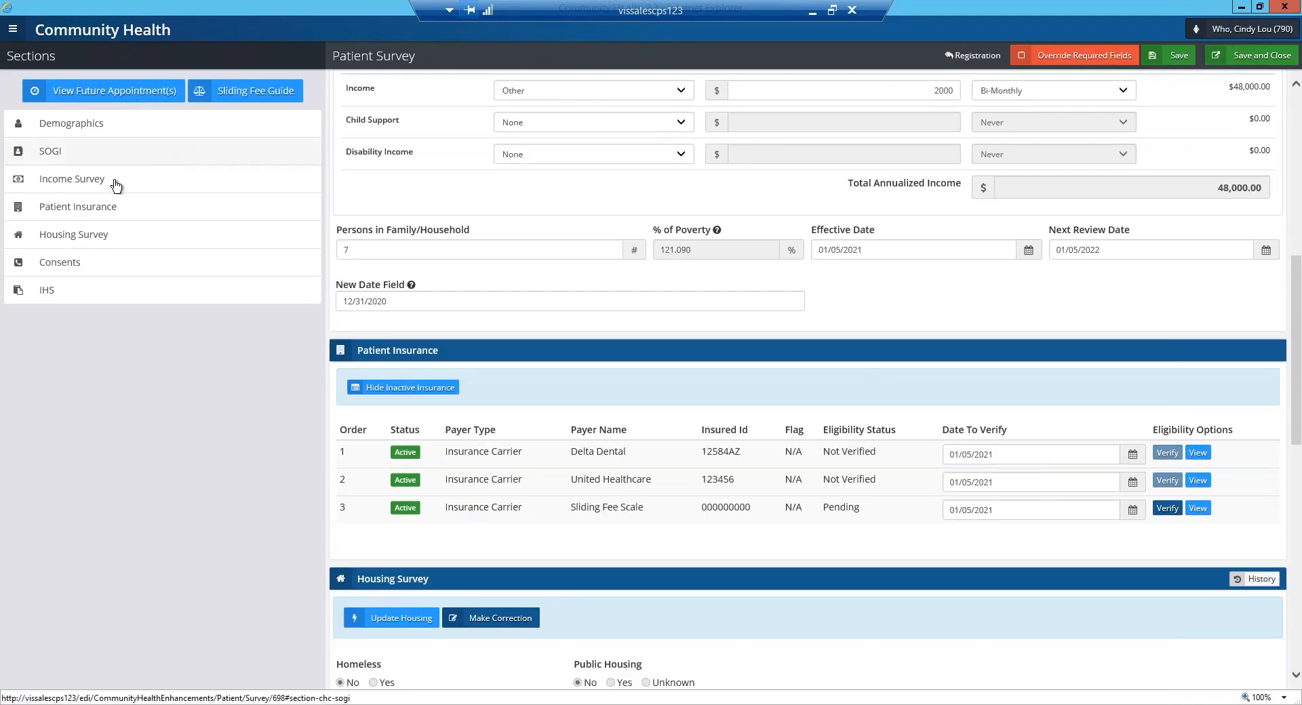
left_click(77, 213)
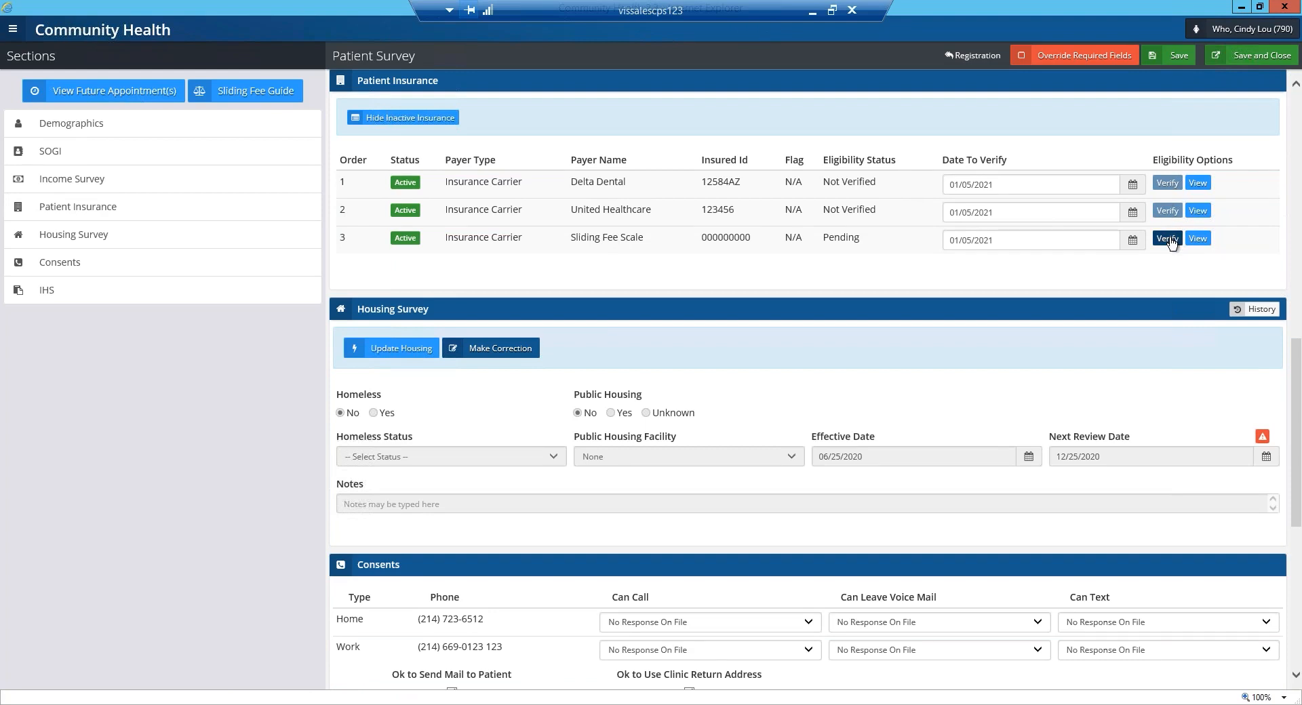
scroll(795, 217, "down", 3)
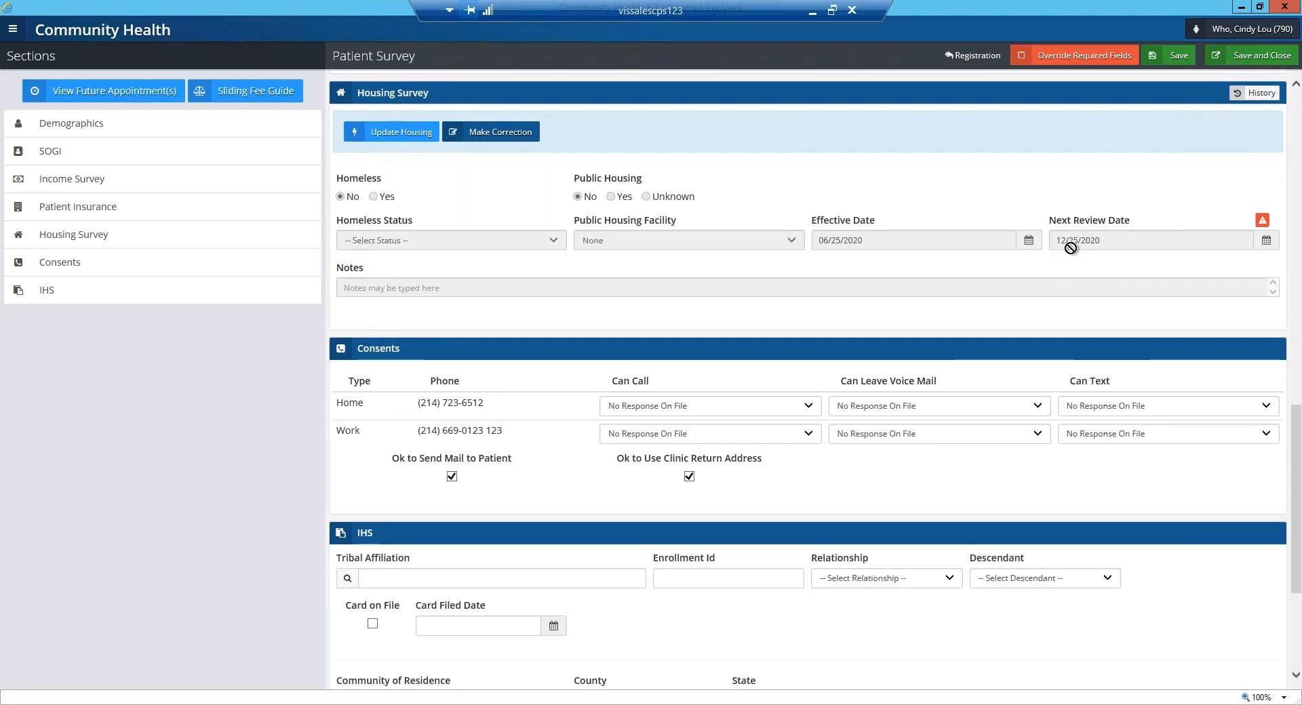
left_click(384, 135)
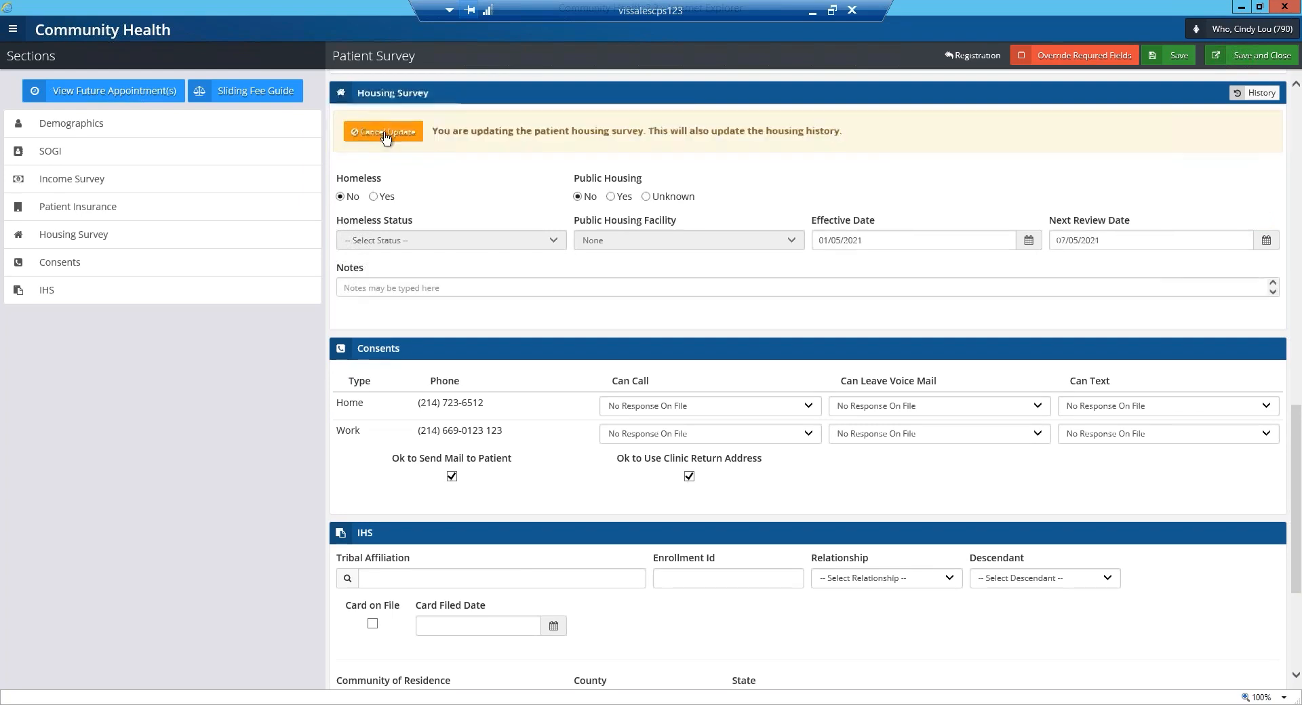
left_click(343, 197)
left_click(578, 197)
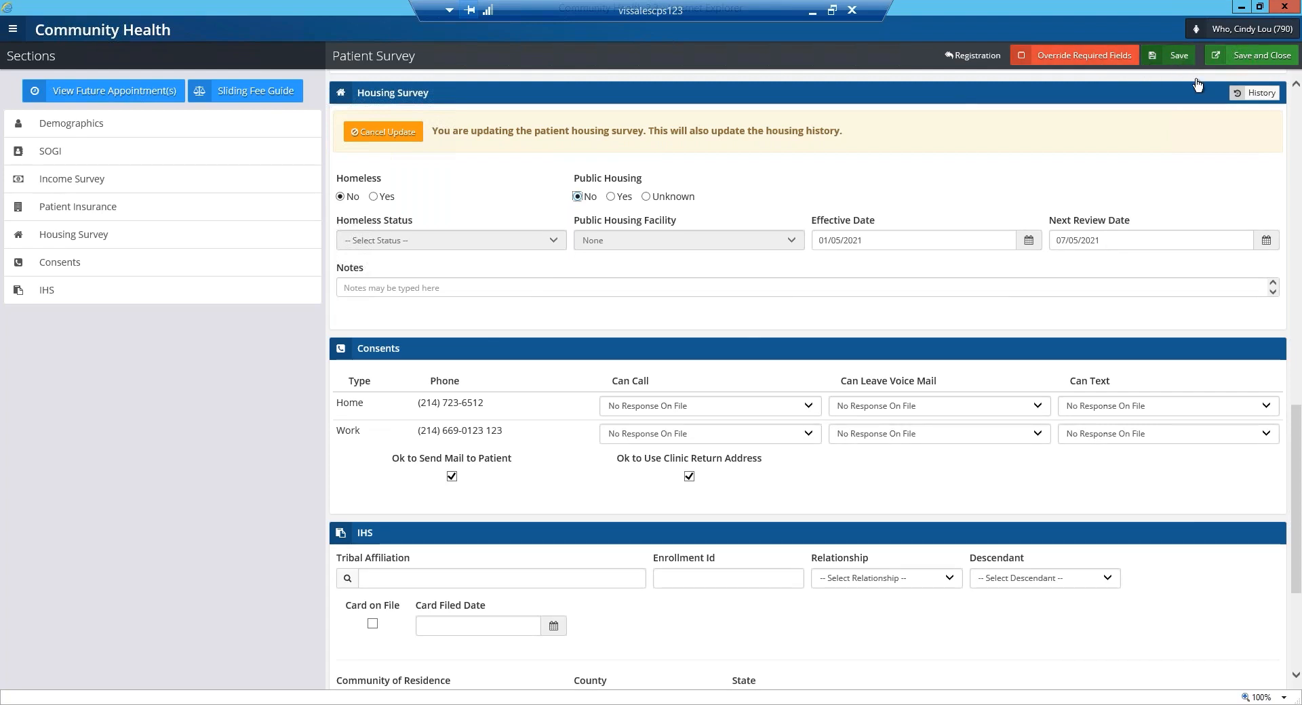
Save and close the survey, applying the changes to the guarantor's account as well, and dismiss the patient alert note.
left_click(1261, 57)
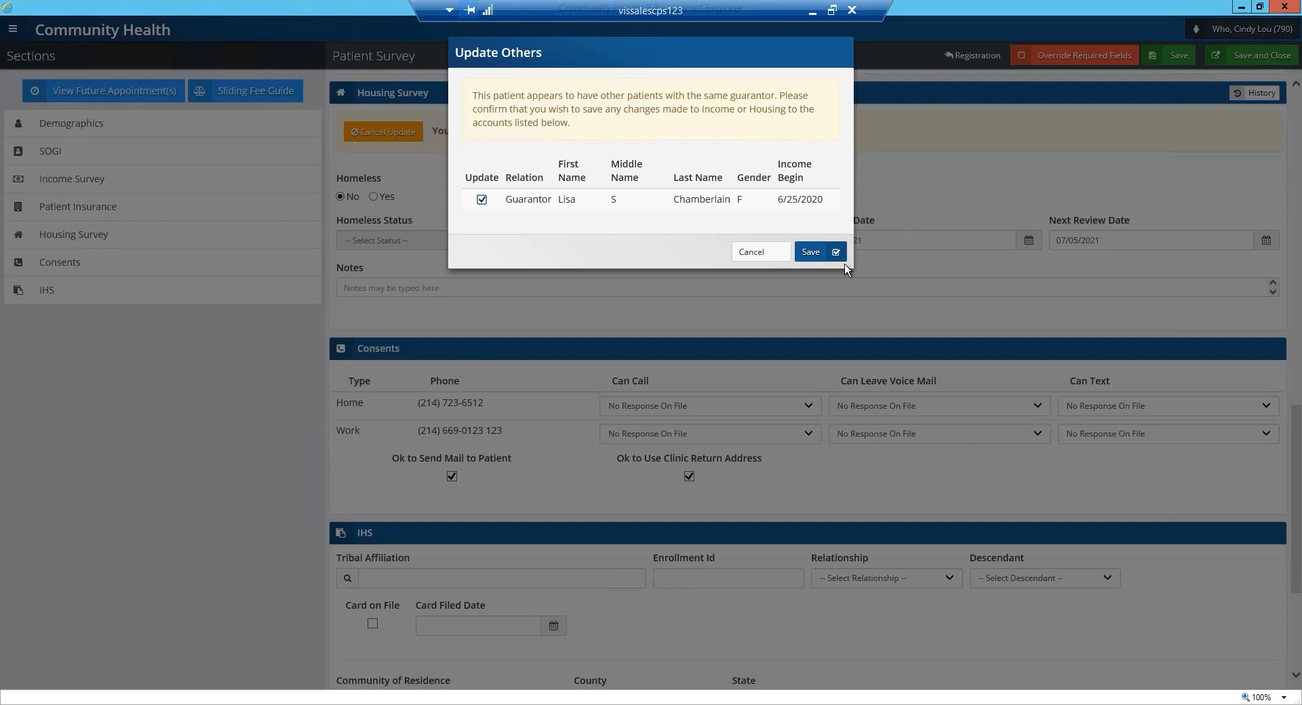
left_click(811, 251)
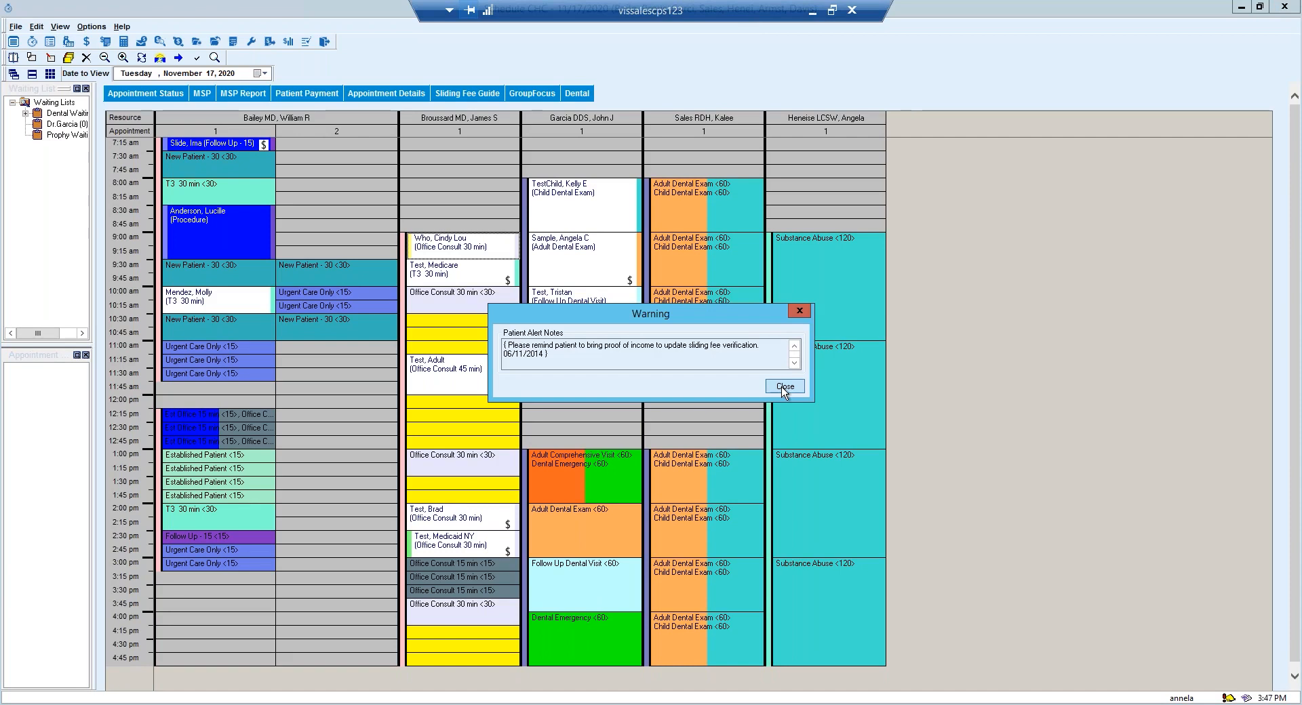
left_click(784, 387)
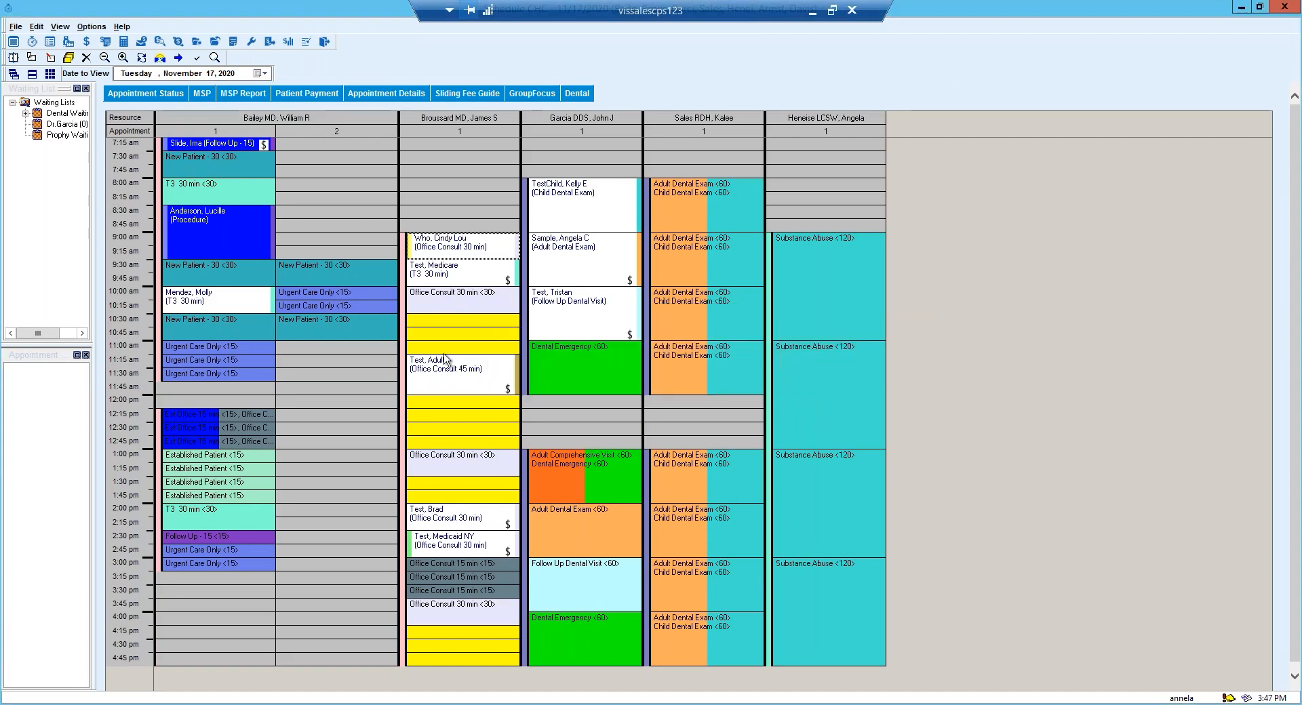
Open the Appointment Details for the 2:30 pm Office Consult 30 min appointment and go to its Patient Survey.
left_click(461, 549)
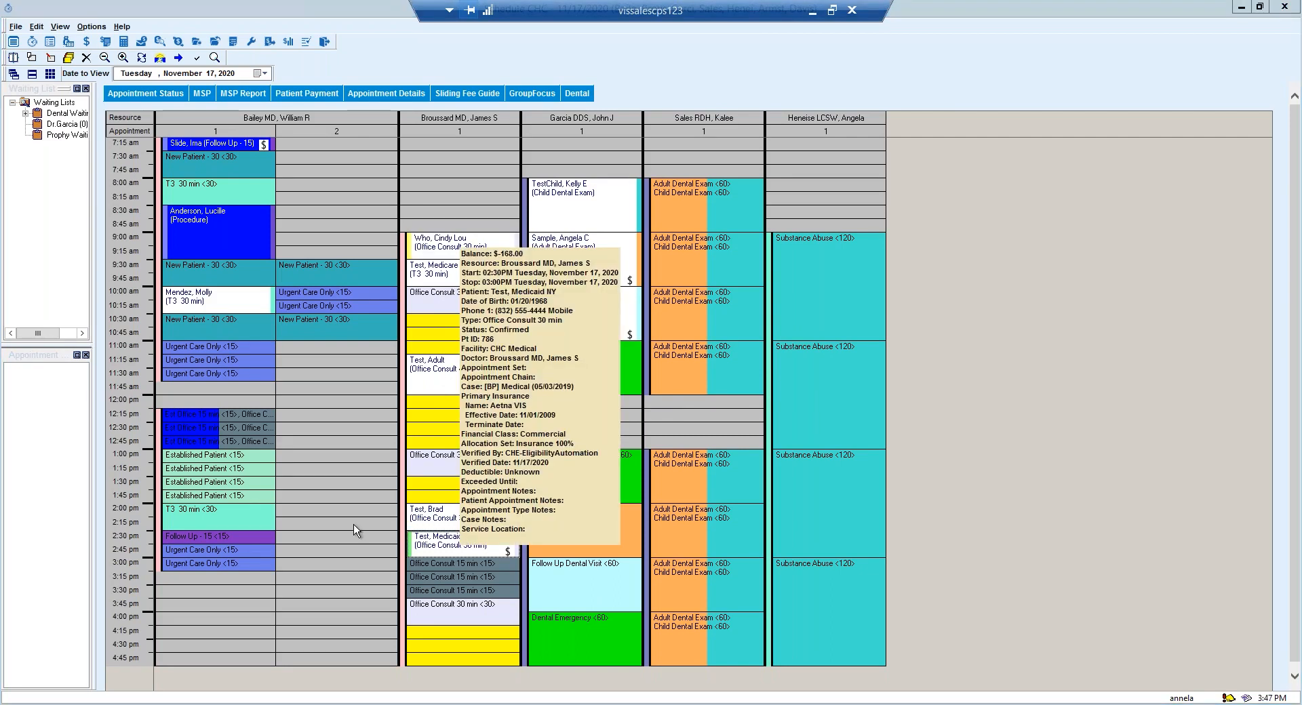
left_click(382, 98)
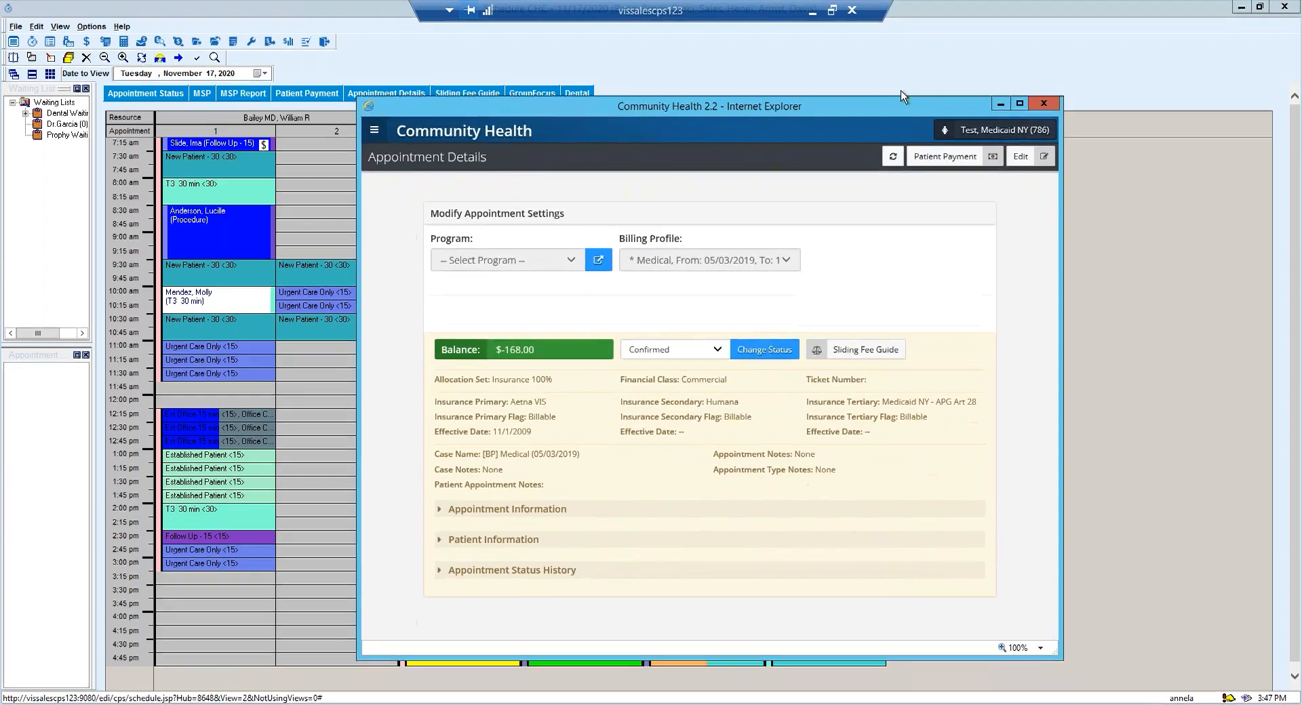
left_click(1011, 129)
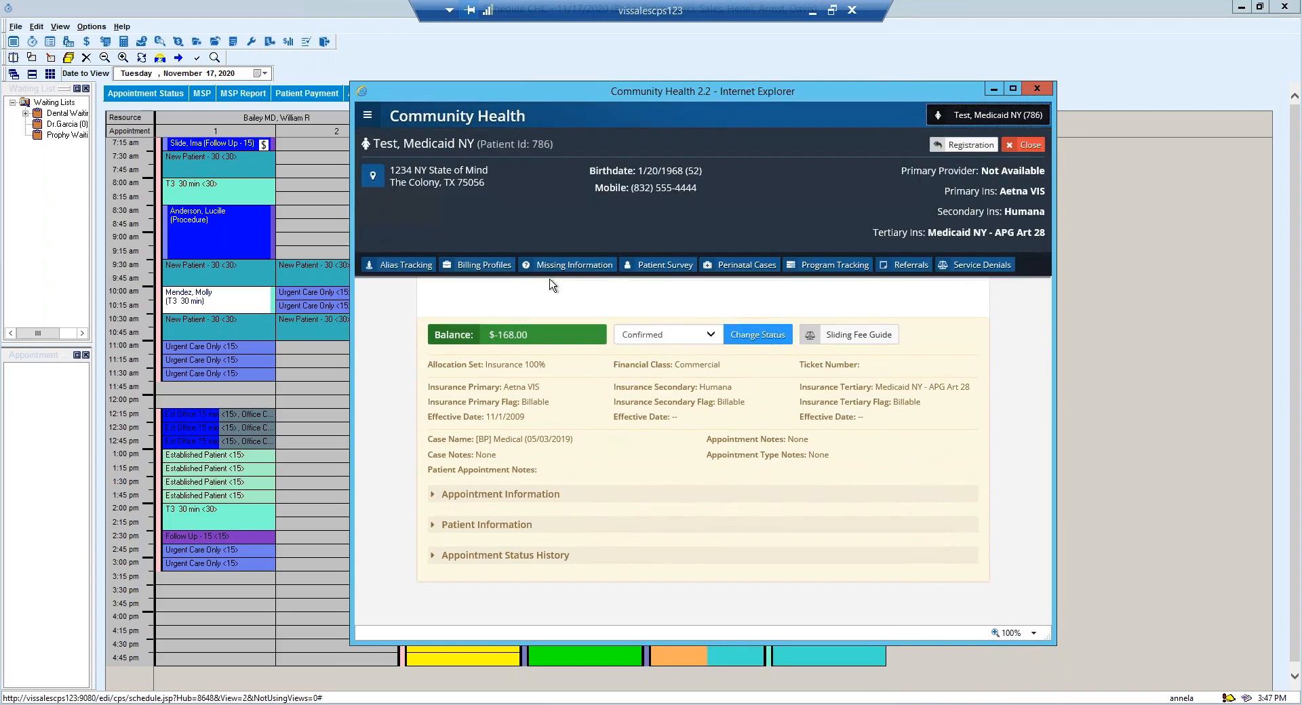
left_click(664, 266)
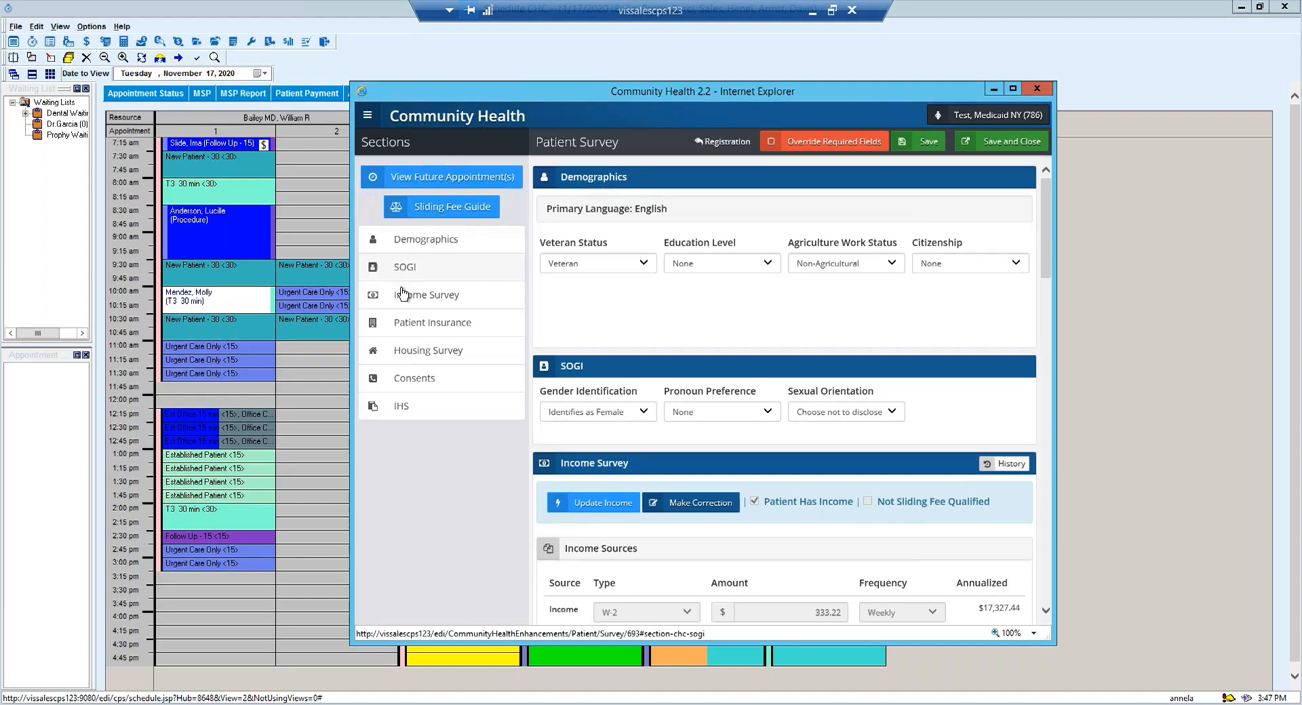
Examine the 11/17/2020 eligibility verification details for the Aetna VIS insurance, including entity information and coverage by service type.
left_click(410, 324)
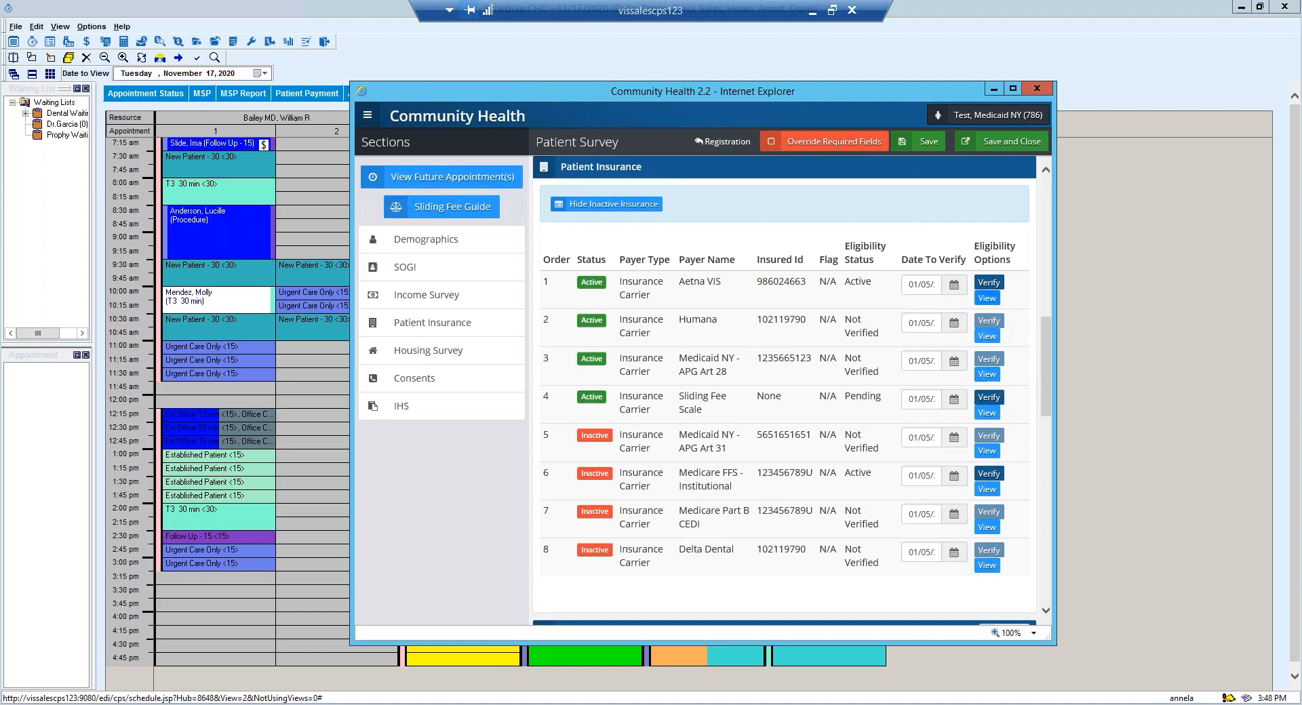
left_click(987, 299)
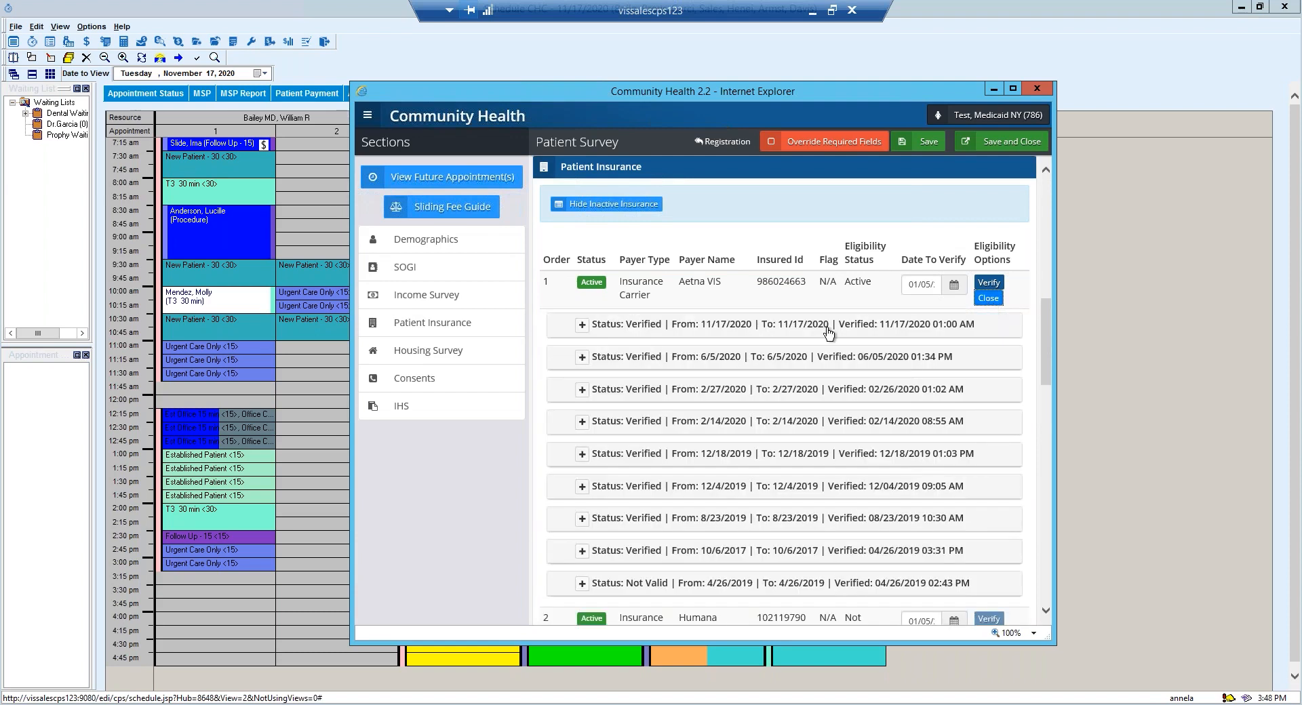
left_click(647, 325)
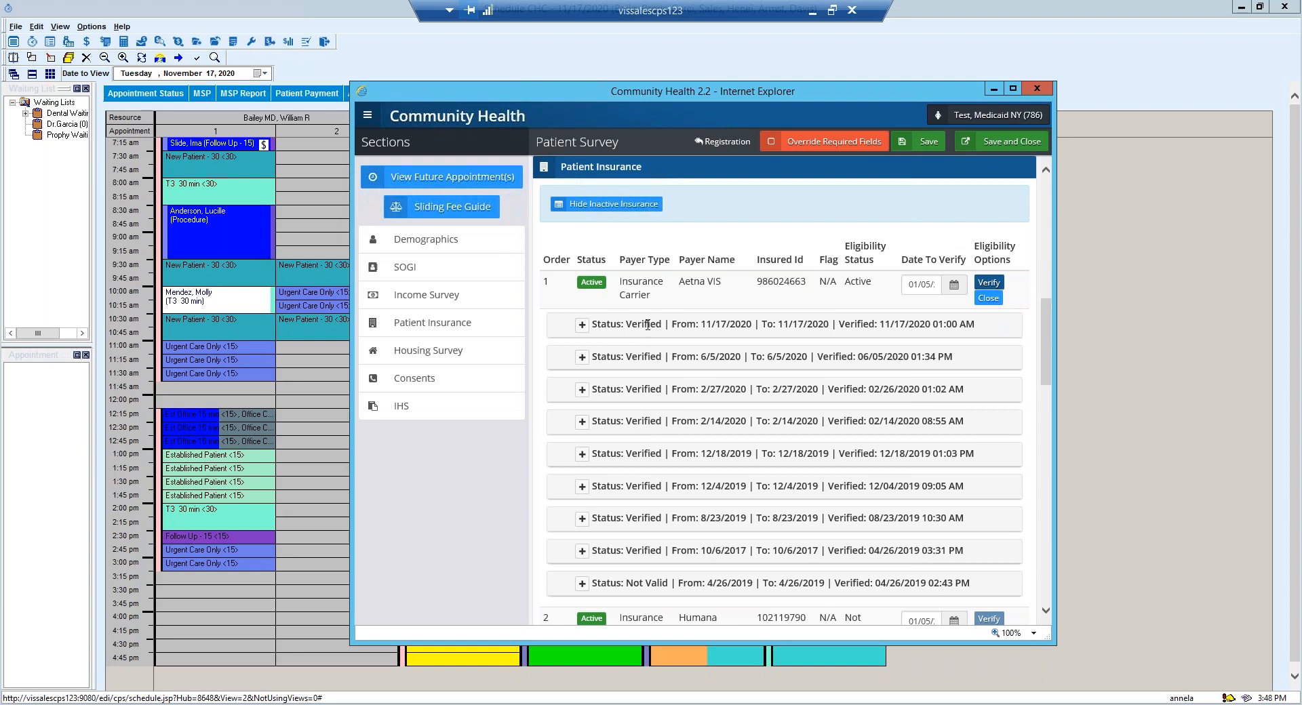
left_click(581, 327)
scroll(795, 361, "down", 6)
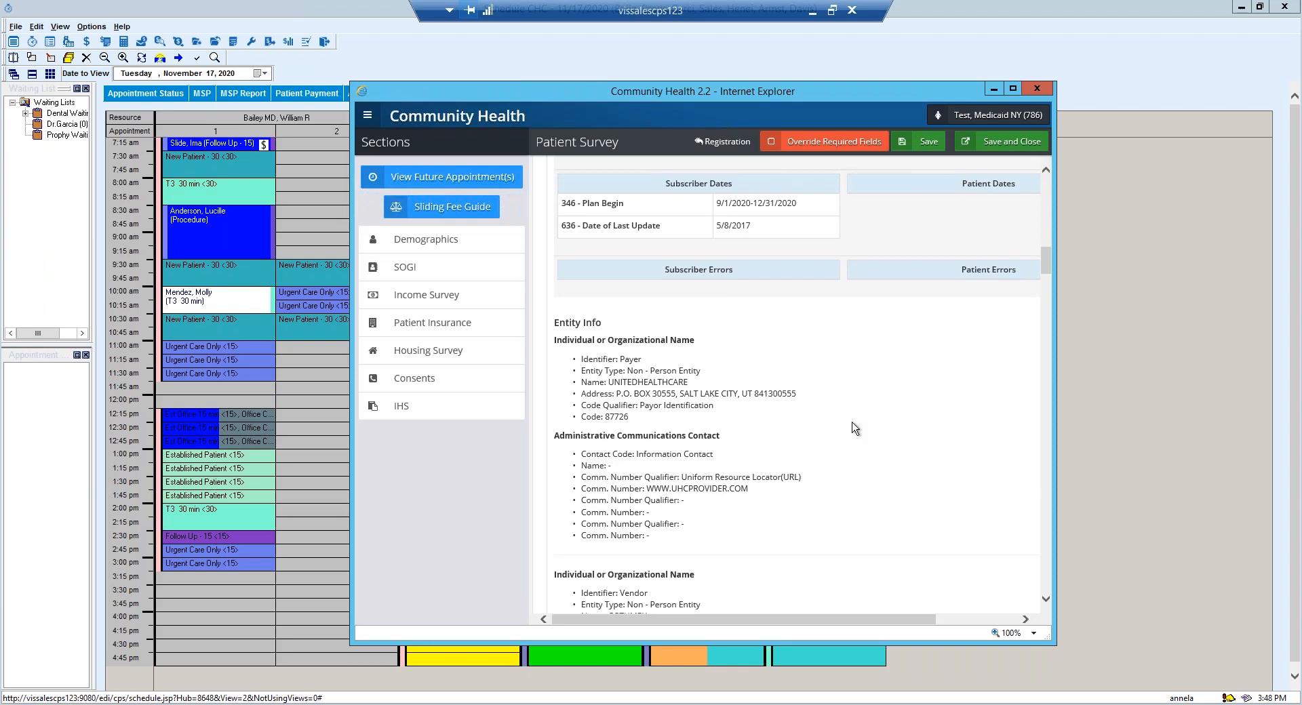
scroll(853, 428, "down", 3)
scroll(854, 428, "down", 5)
scroll(853, 428, "down", 1)
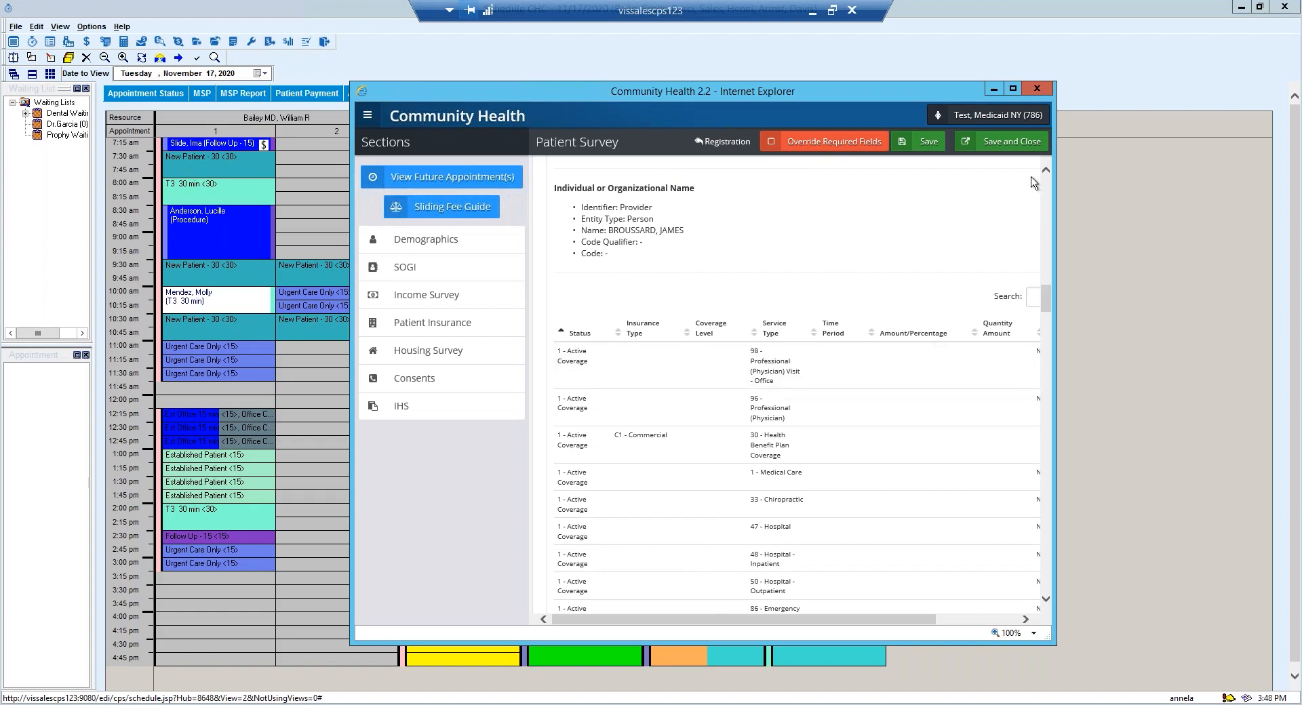
Filter the eligibility coverage table for "Co -Pay", check the message notes on the specialist rows, and clear the filter.
left_click(1012, 89)
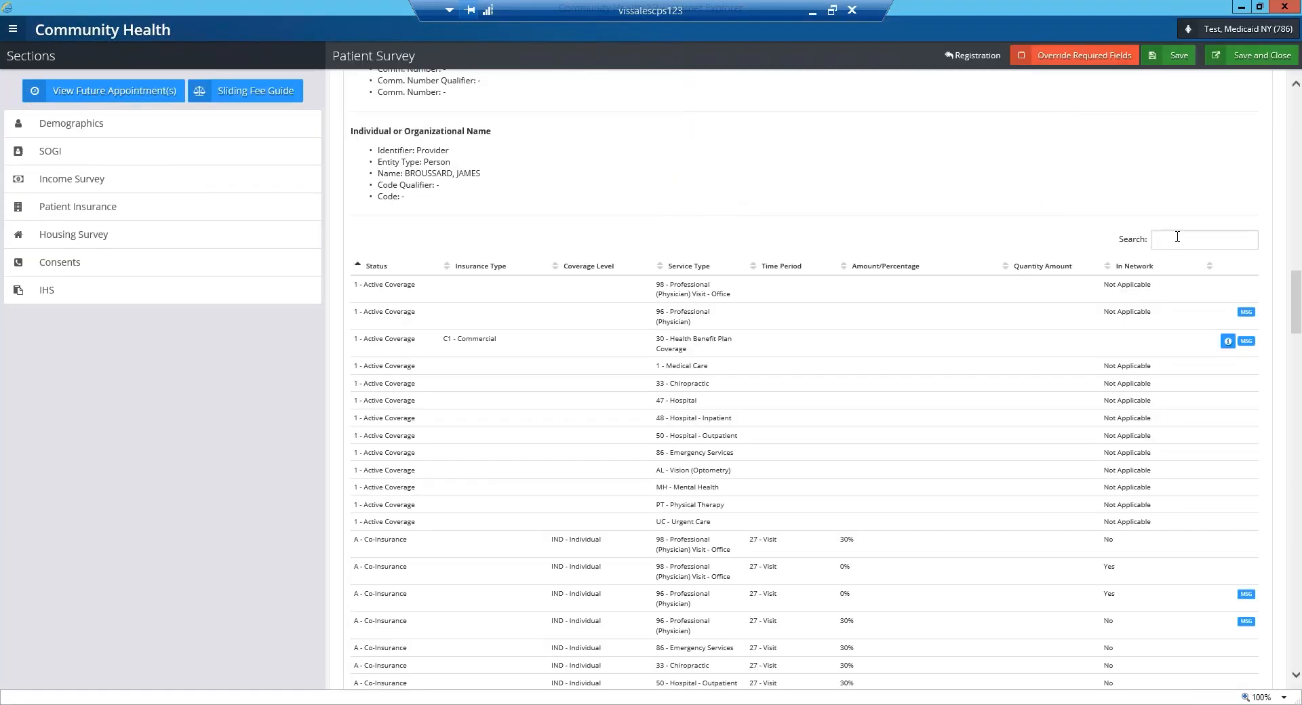
left_click(1177, 237)
type("Co")
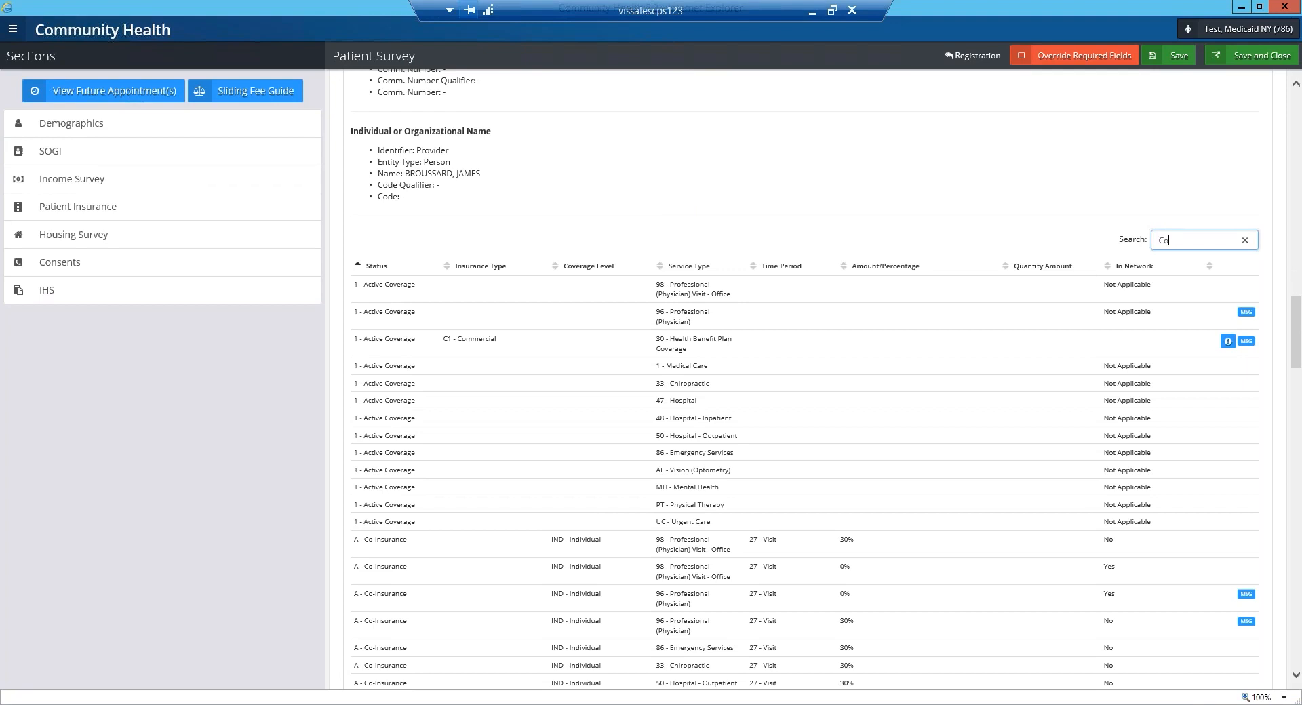
type(" -Pay")
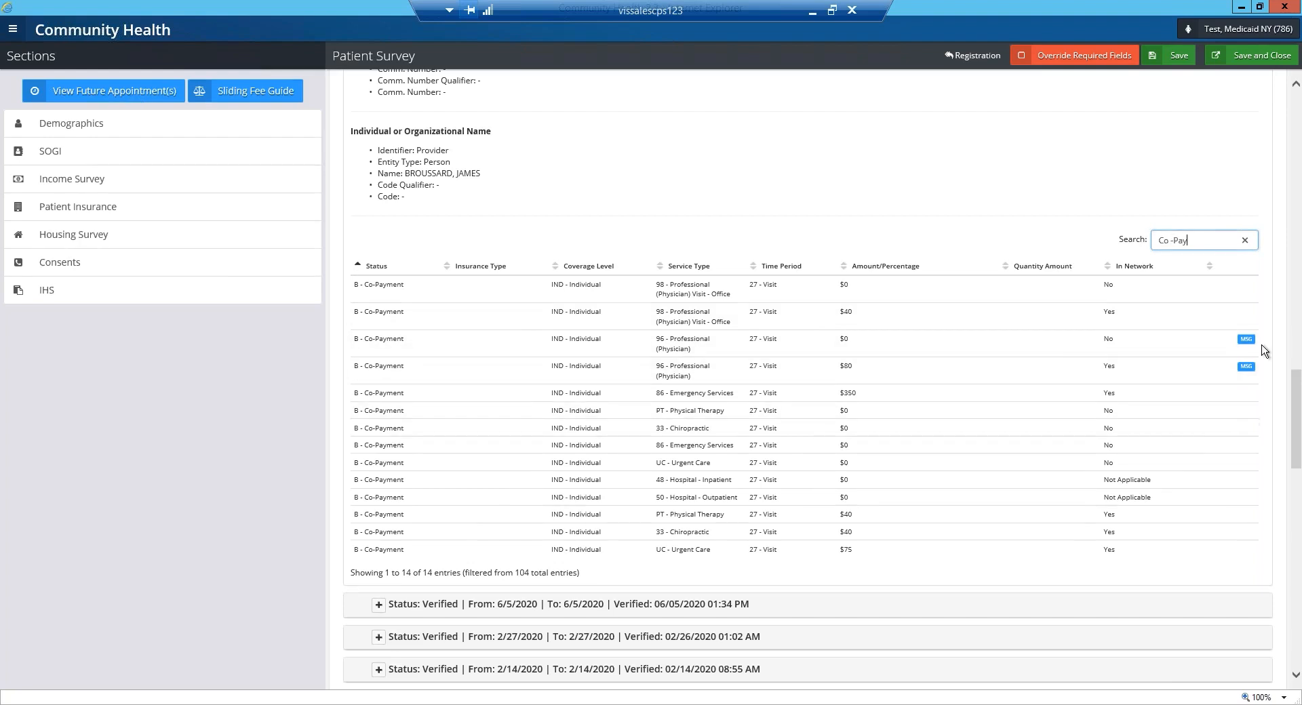
mouse_move(1248, 341)
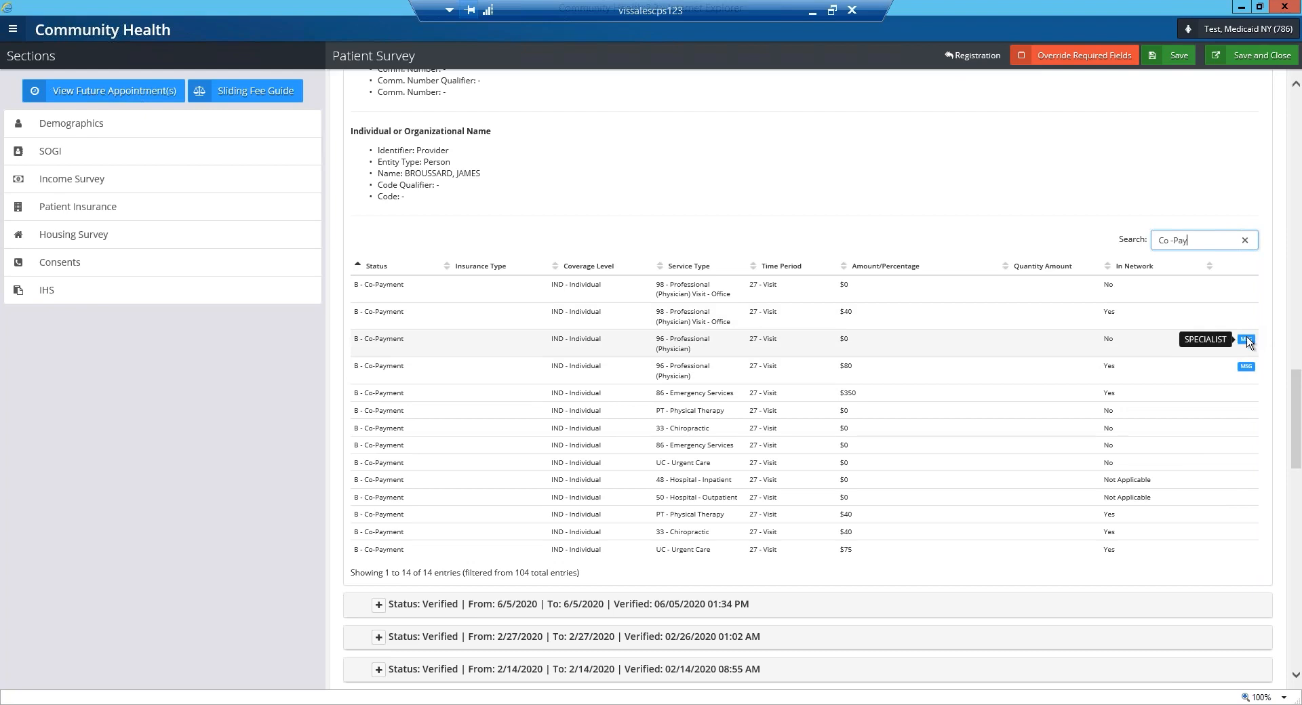
mouse_move(1248, 371)
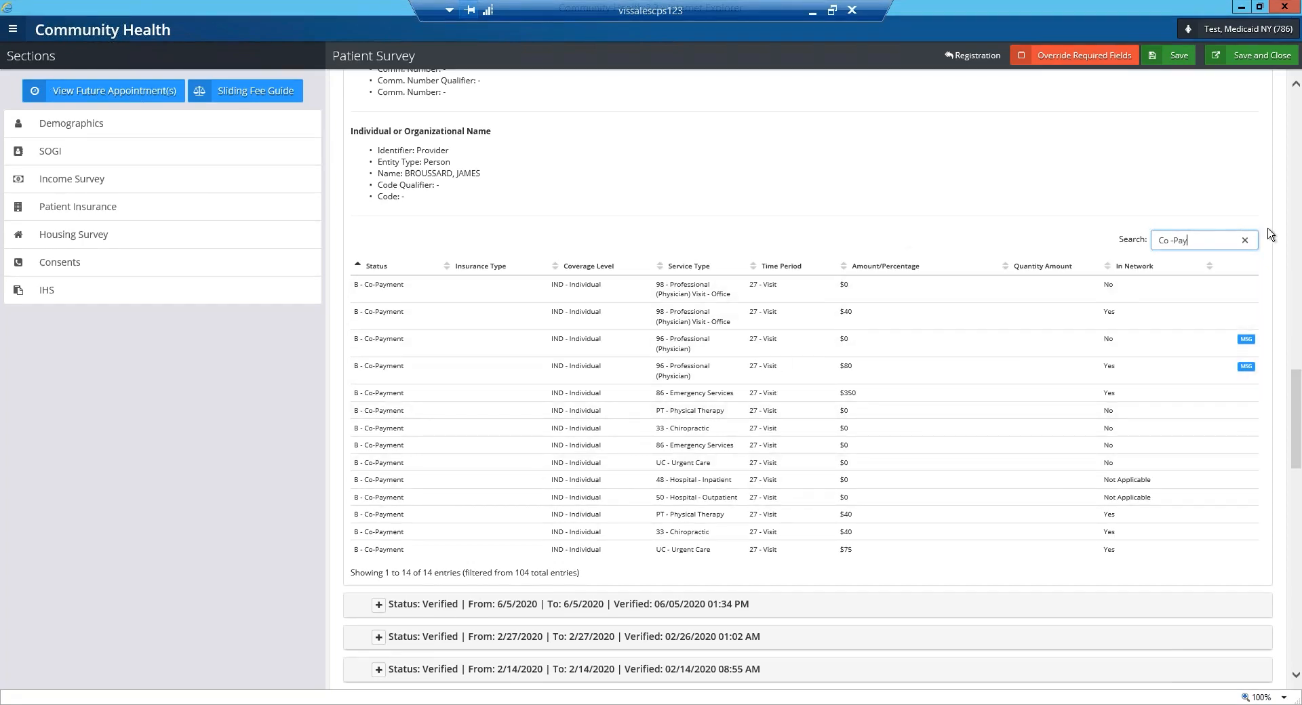
left_click(1246, 241)
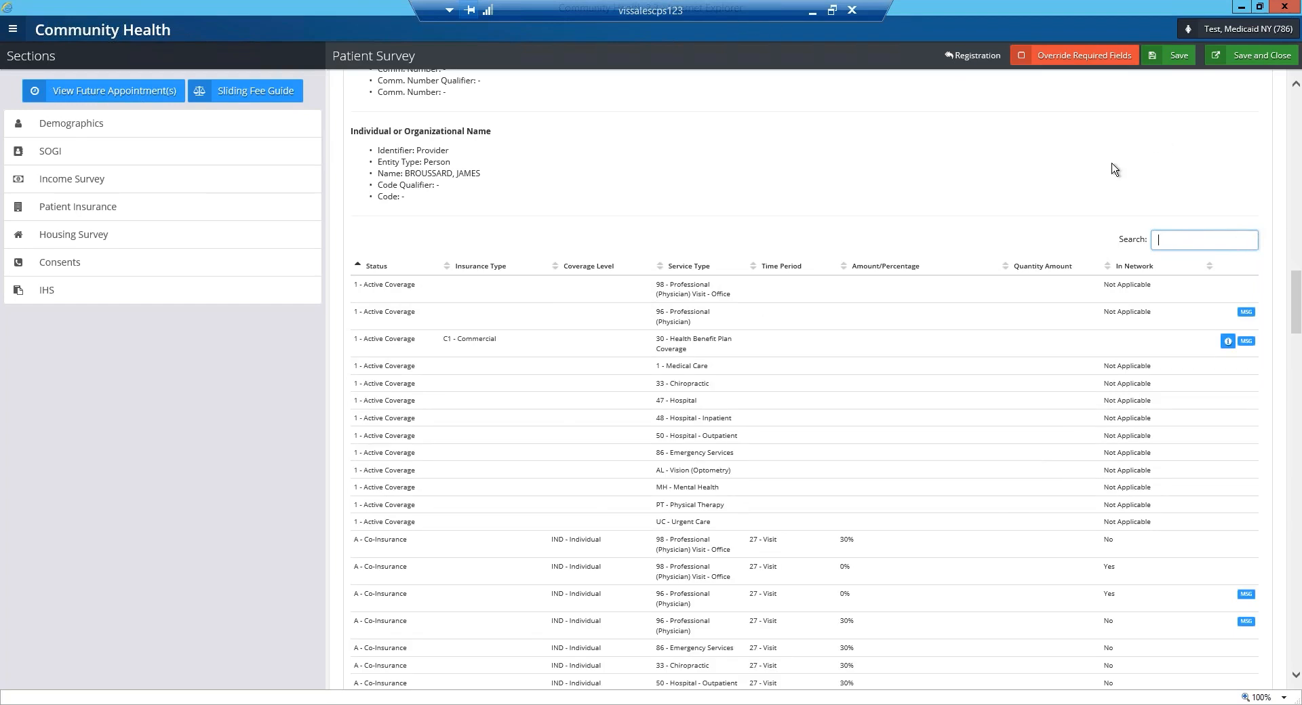
Try to save and close the survey, and start a Housing Survey update with Homeless set to No.
left_click(1261, 60)
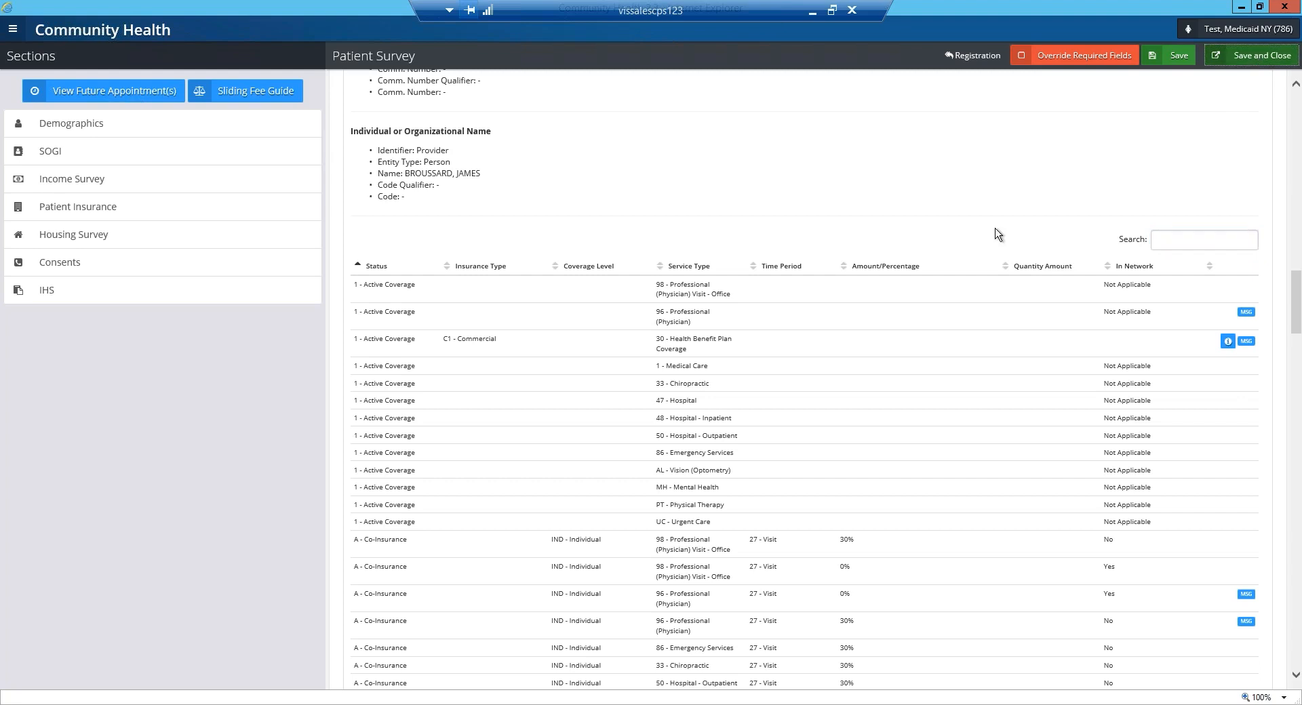
left_click(831, 148)
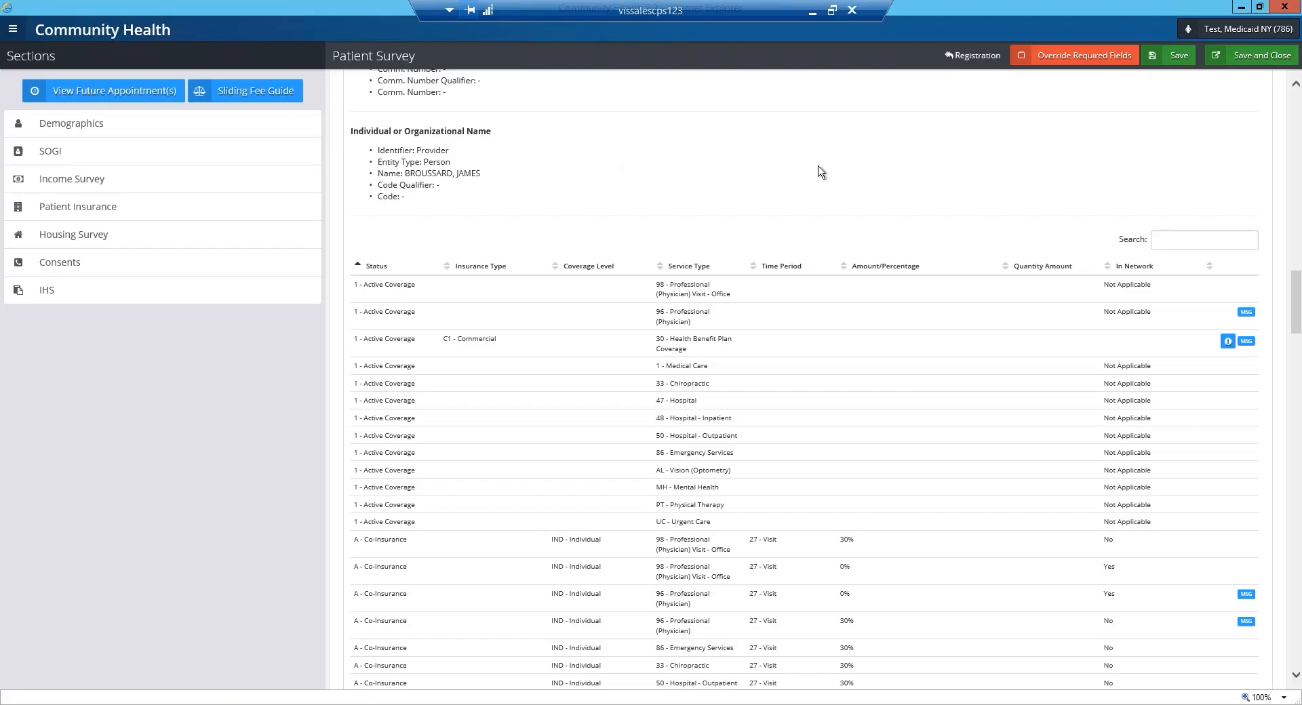
left_click(67, 236)
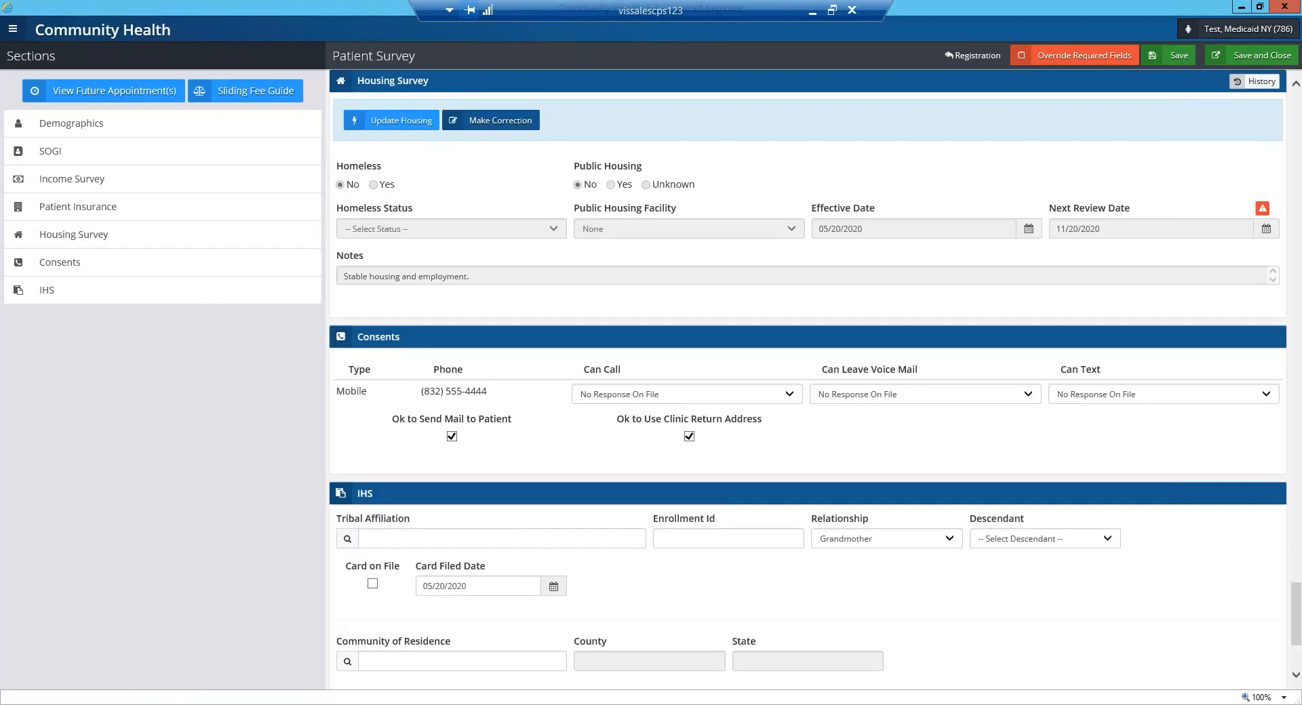
left_click(391, 123)
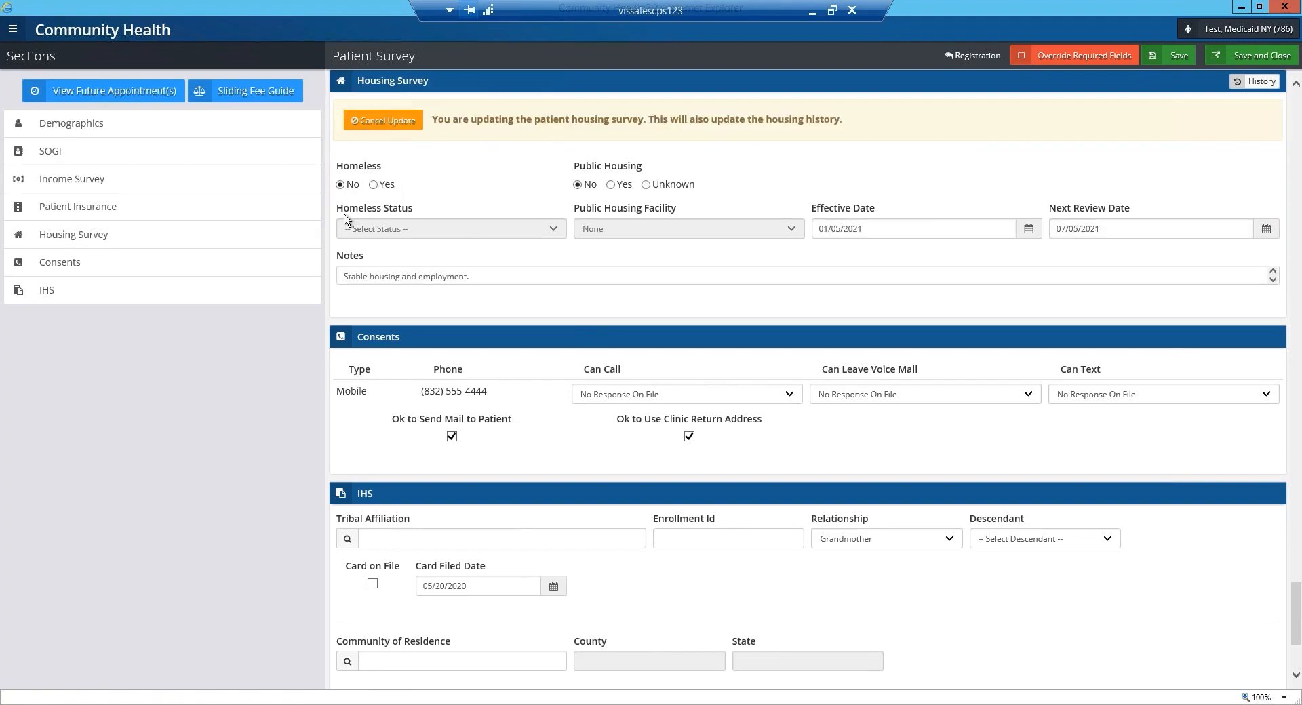
left_click(342, 186)
Add the line "1/5/2021 - Patient is in stable housing and employment." to the Housing Survey notes.
left_click(486, 276)
type("1/5/2020")
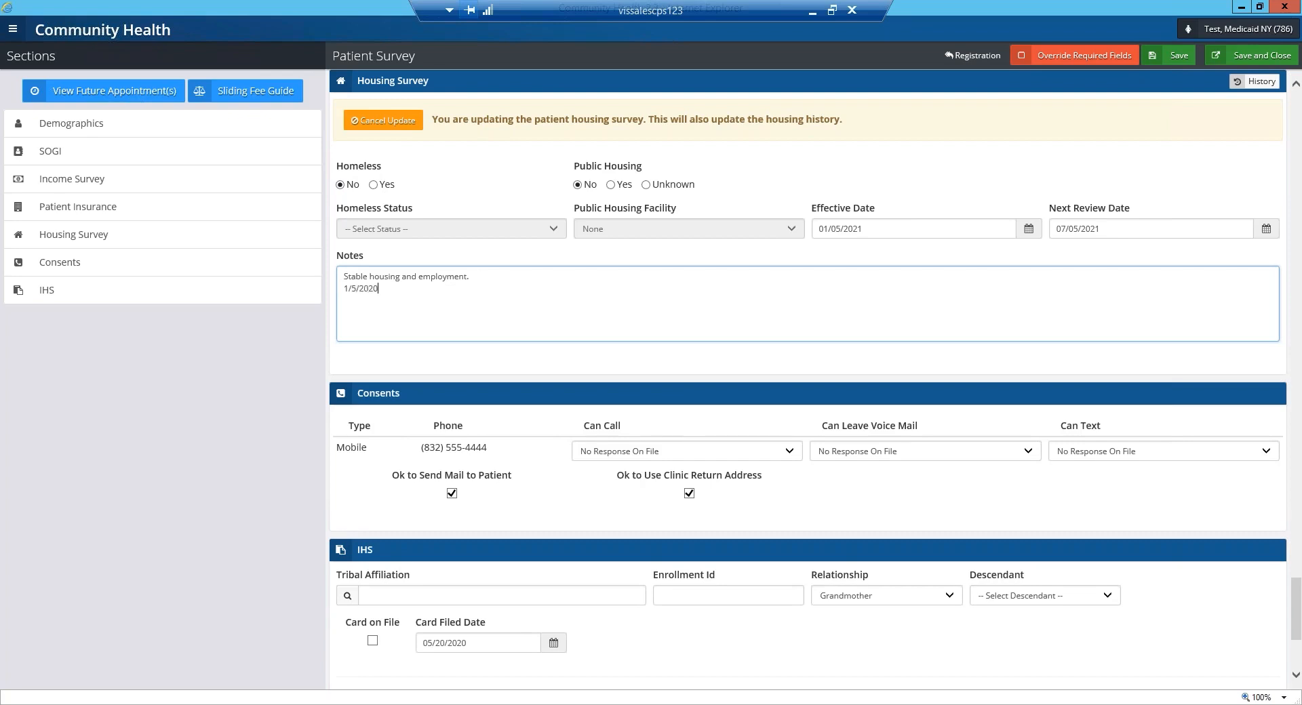
type(" - Patient is in stable housing and employment.")
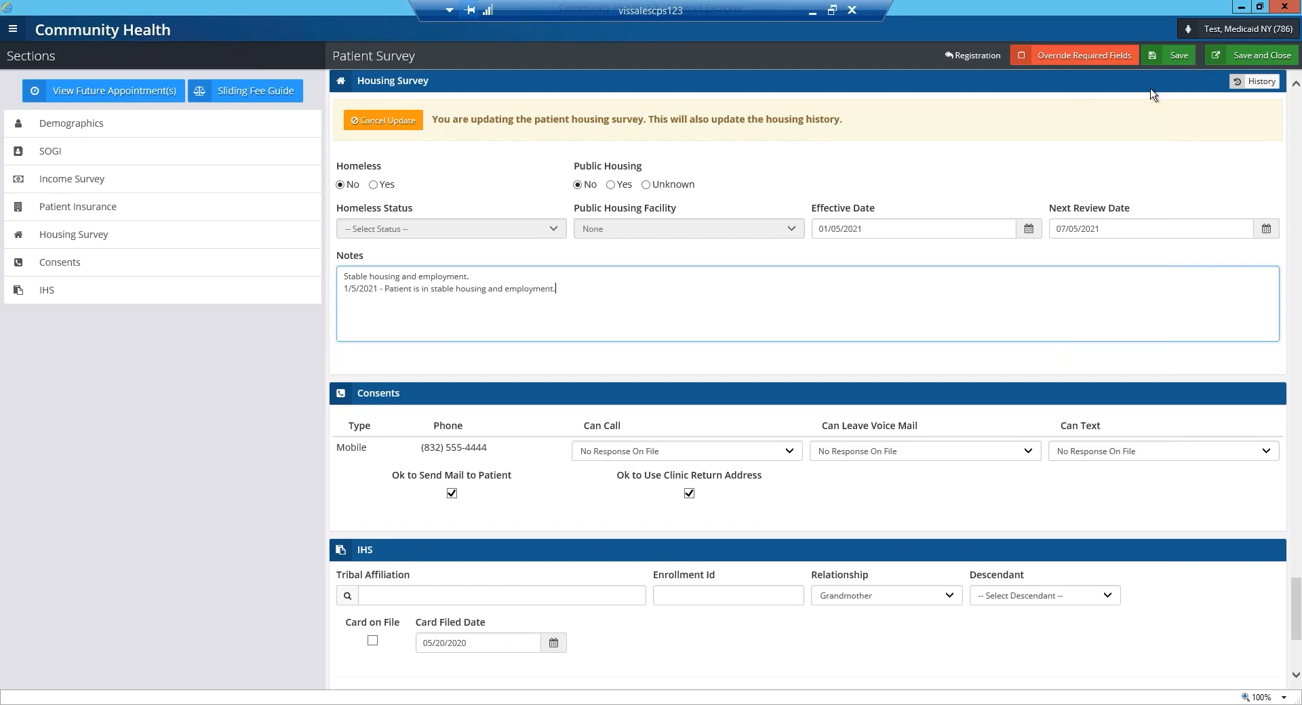
Save and close the survey, confirming the Update Others prompt, and dismiss the patient alert to return to the schedule.
left_click(1249, 57)
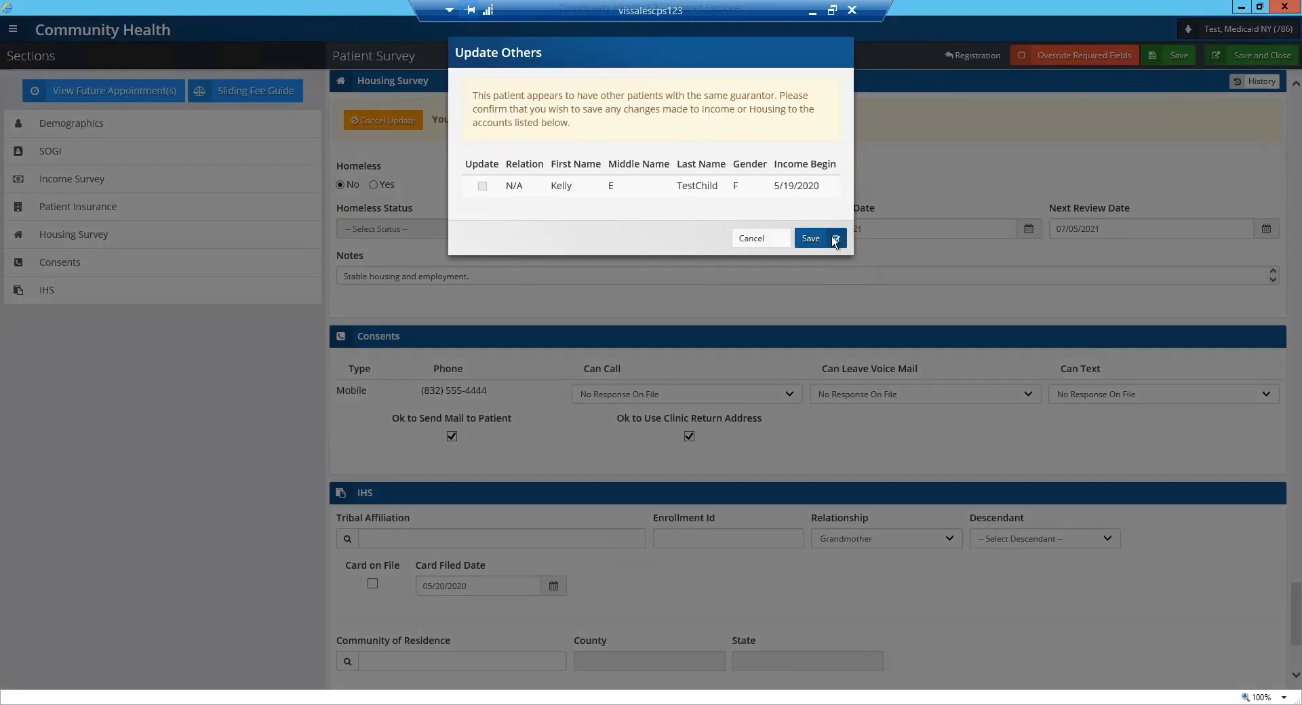
left_click(808, 239)
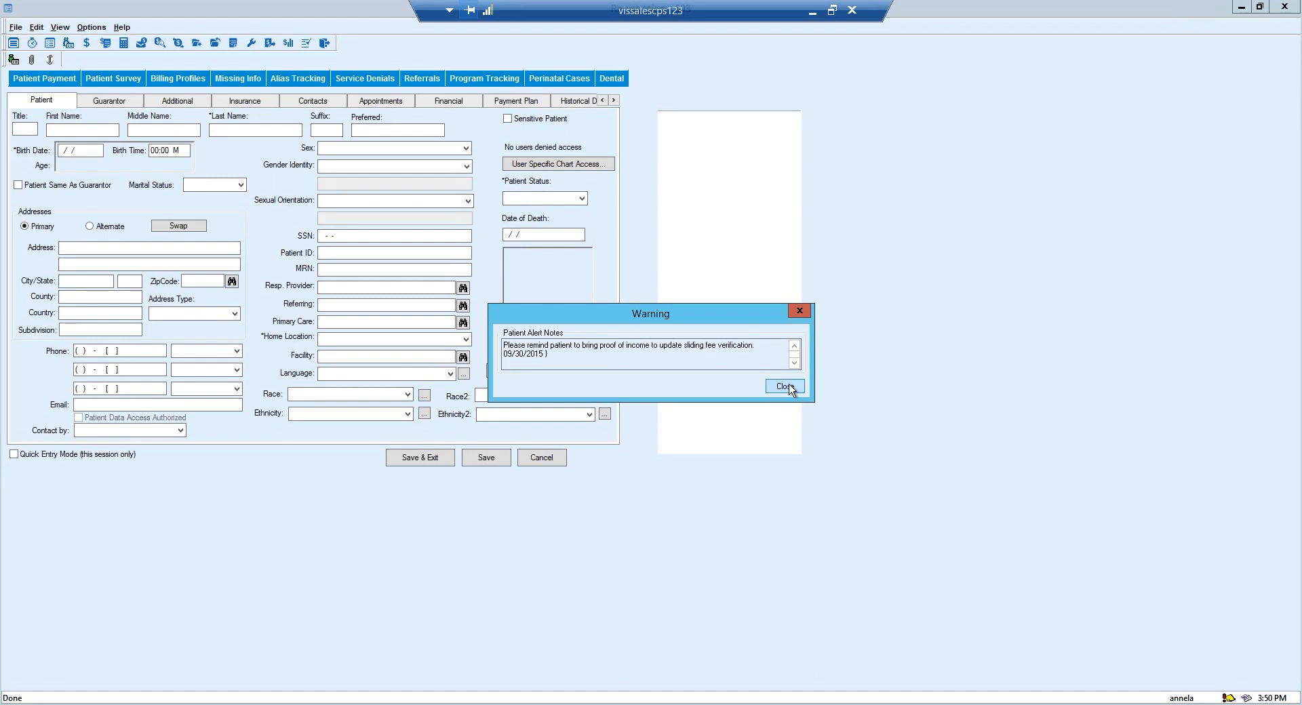
left_click(790, 386)
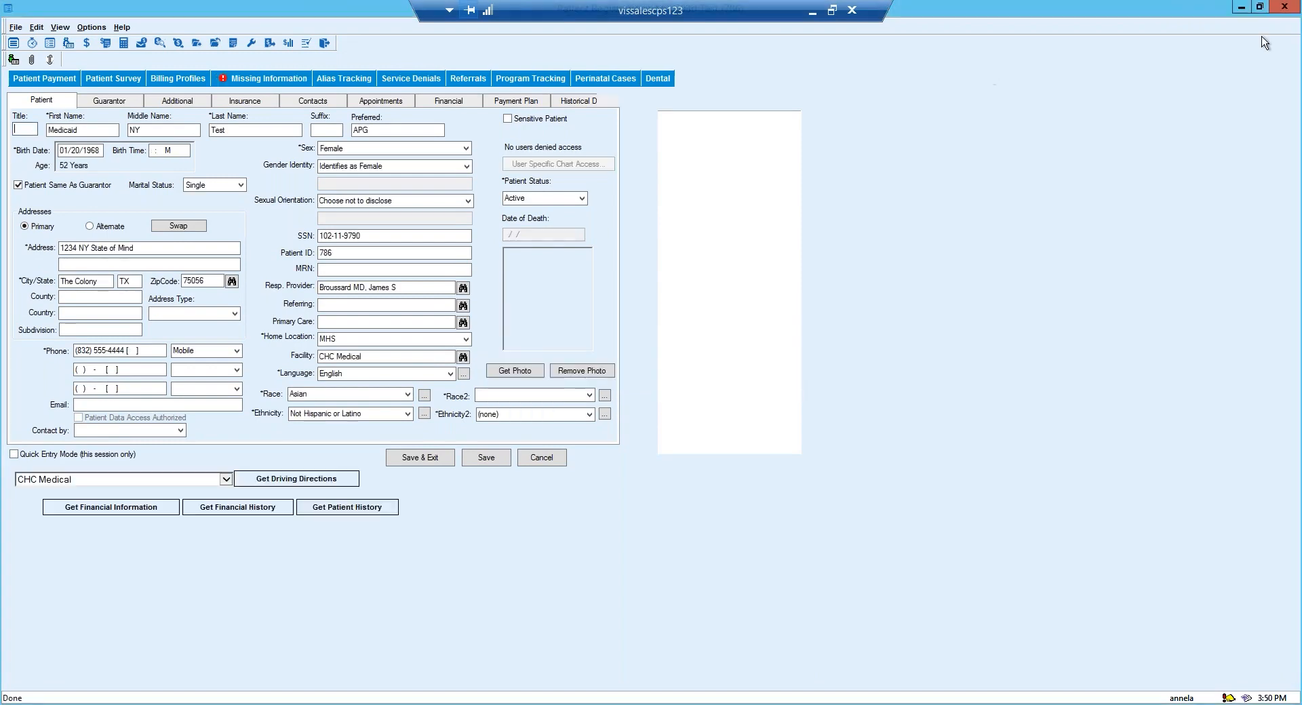
left_click(1284, 7)
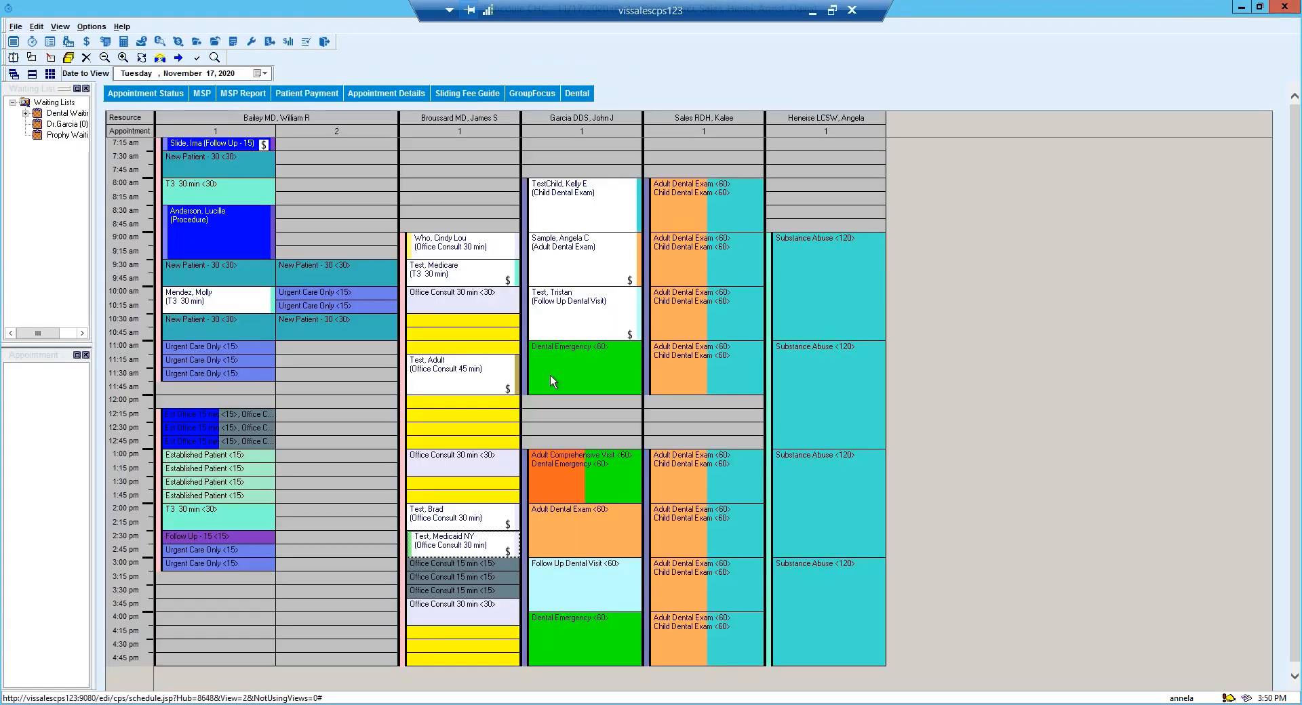
Switch to the Centricity Practice Solution main menu and open the Community Health home page from the Visualutions options.
mouse_move(550, 377)
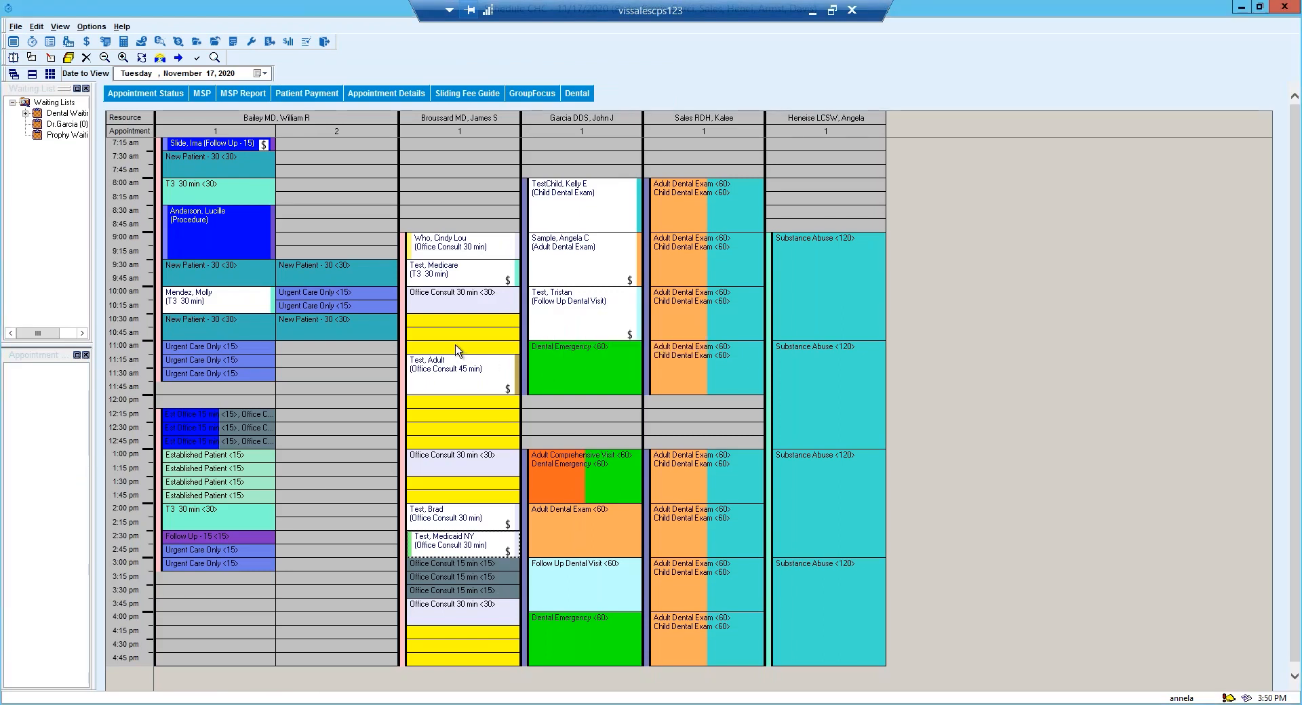
mouse_move(457, 350)
mouse_move(348, 703)
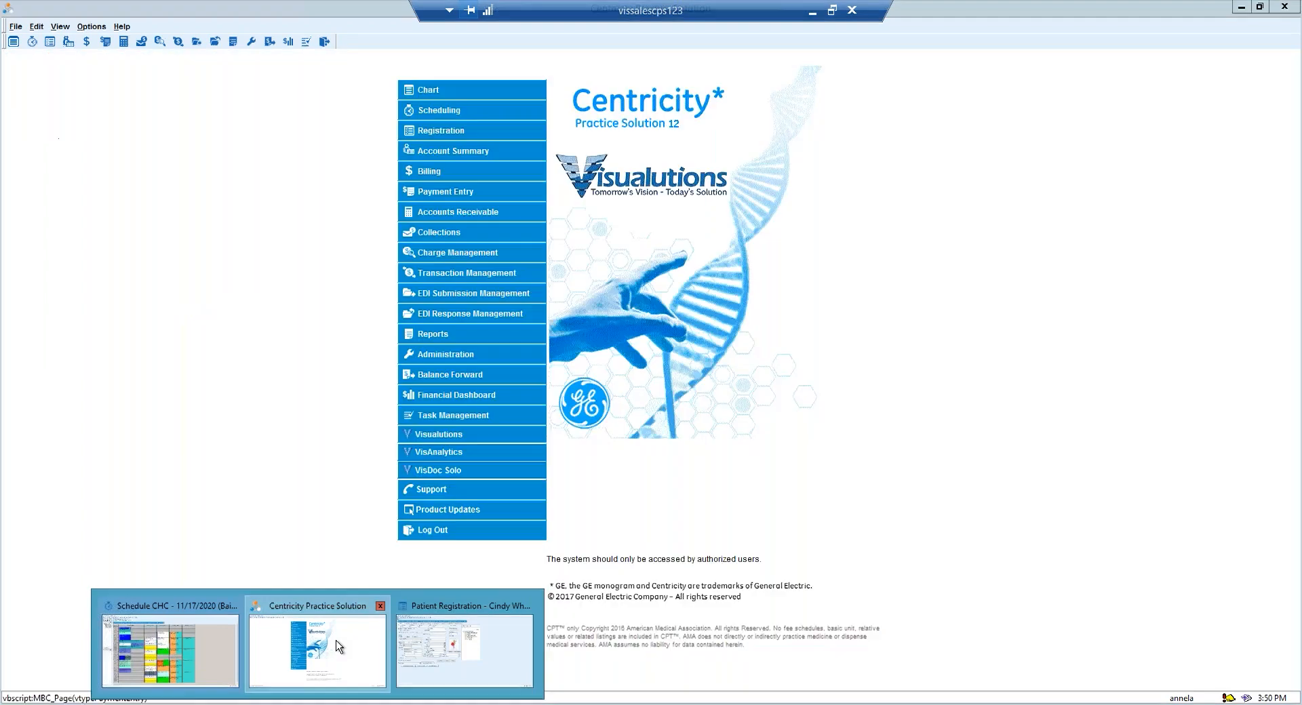
left_click(337, 646)
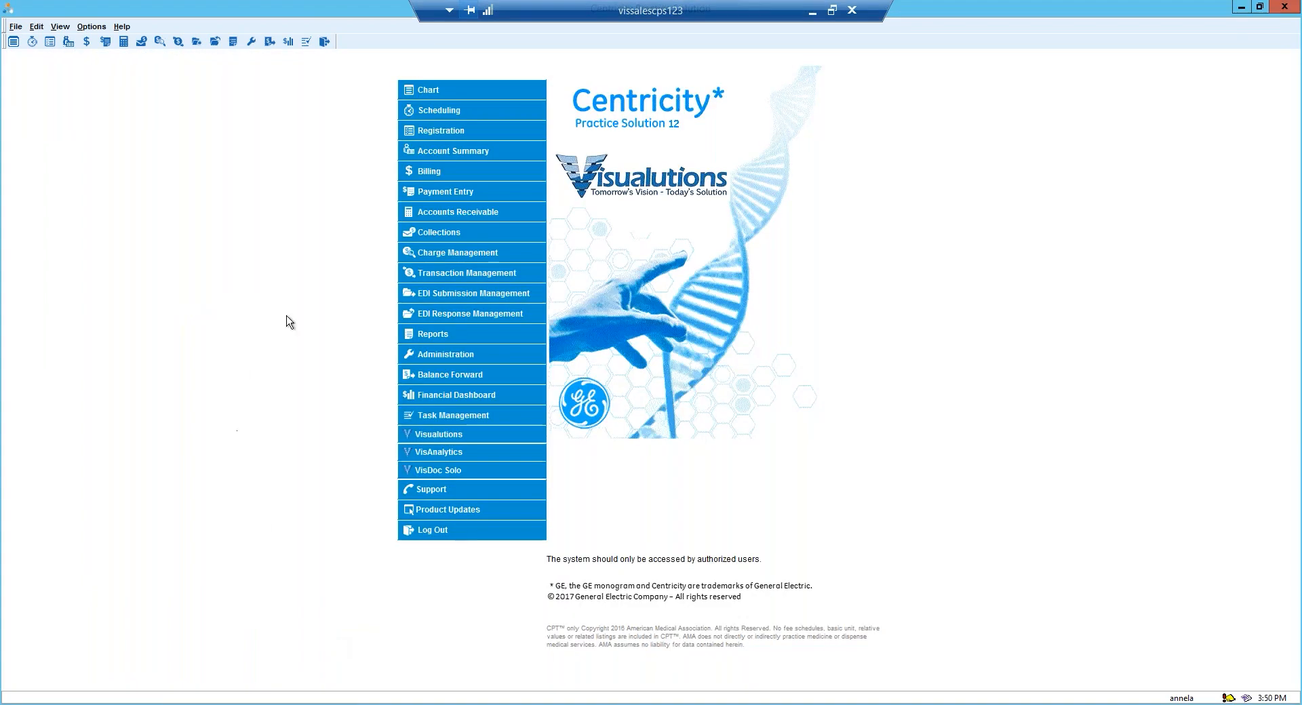
left_click(452, 437)
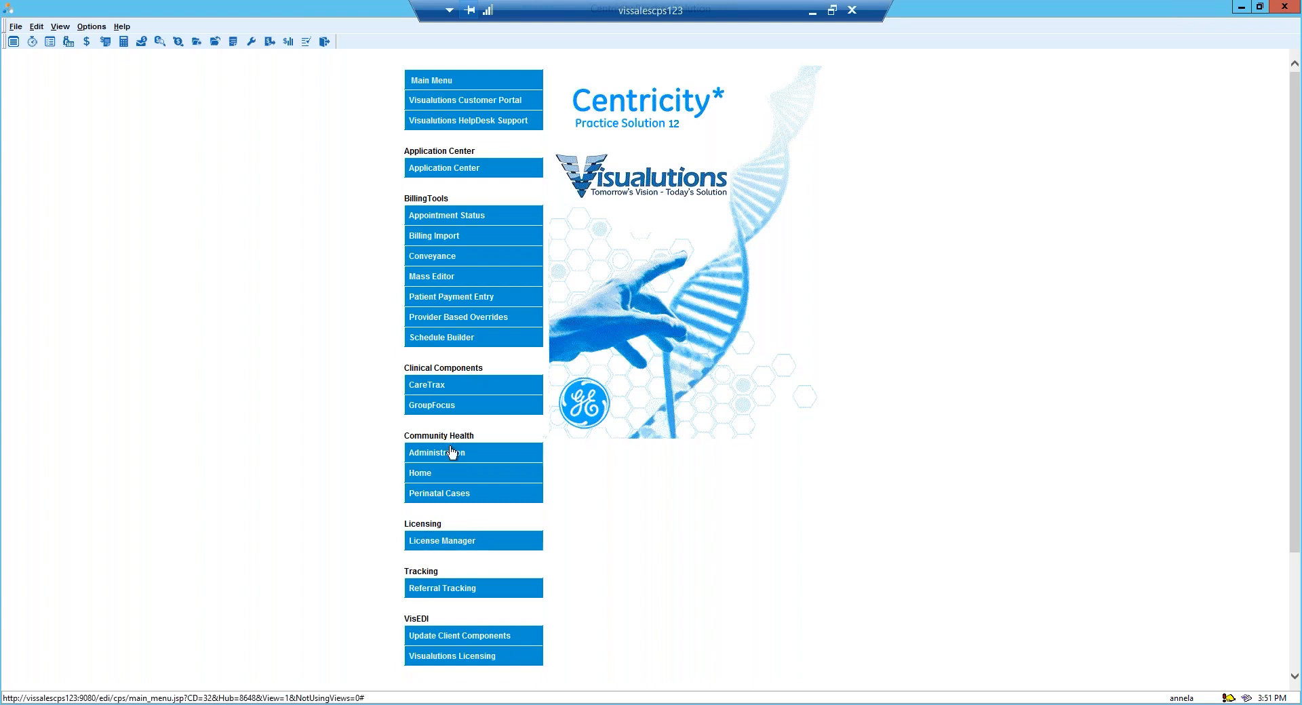
left_click(424, 473)
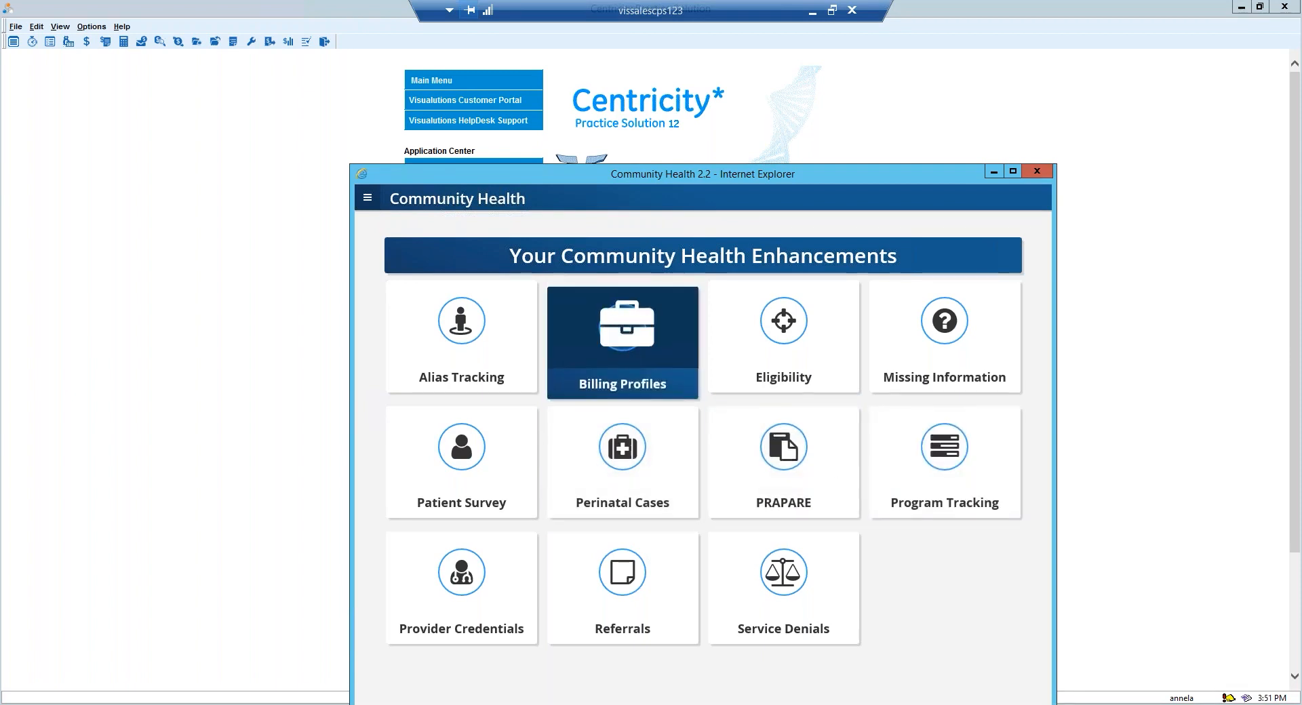
Find the patient by first name in Billing Profiles and open the existing Medical Profile.
left_click(583, 341)
left_click(514, 312)
type("ima")
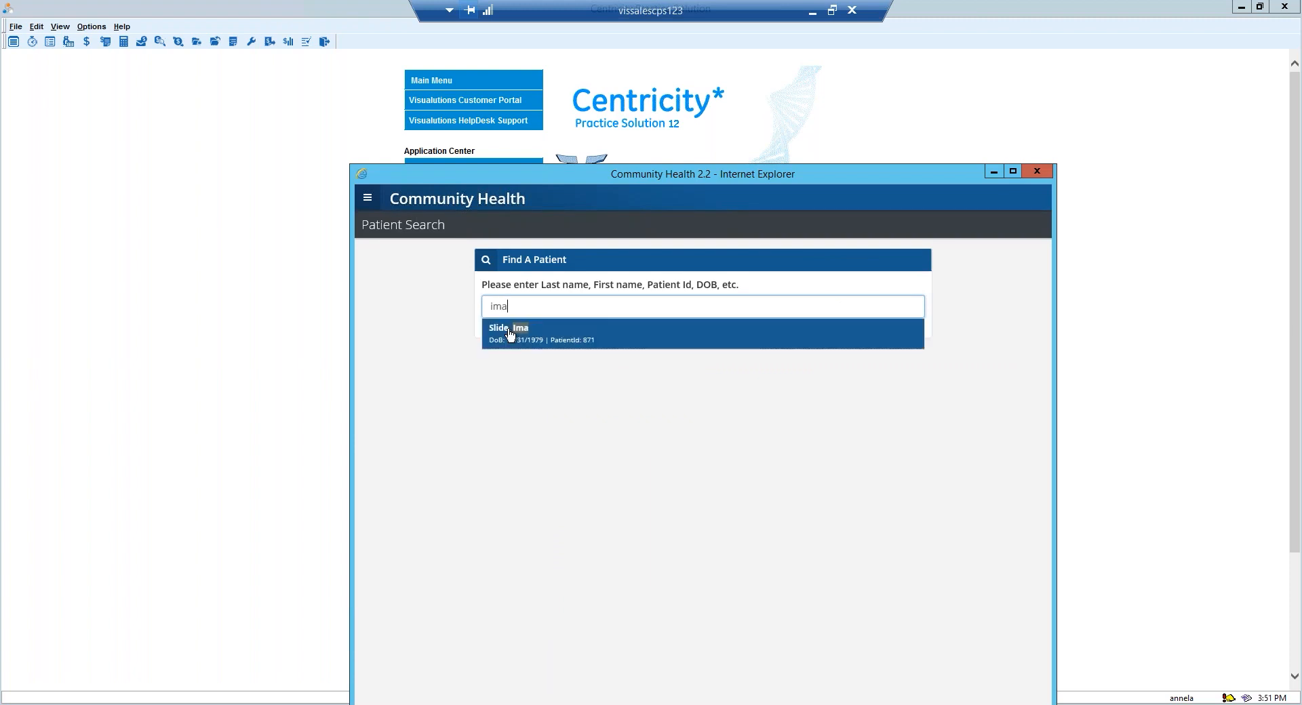
left_click(505, 333)
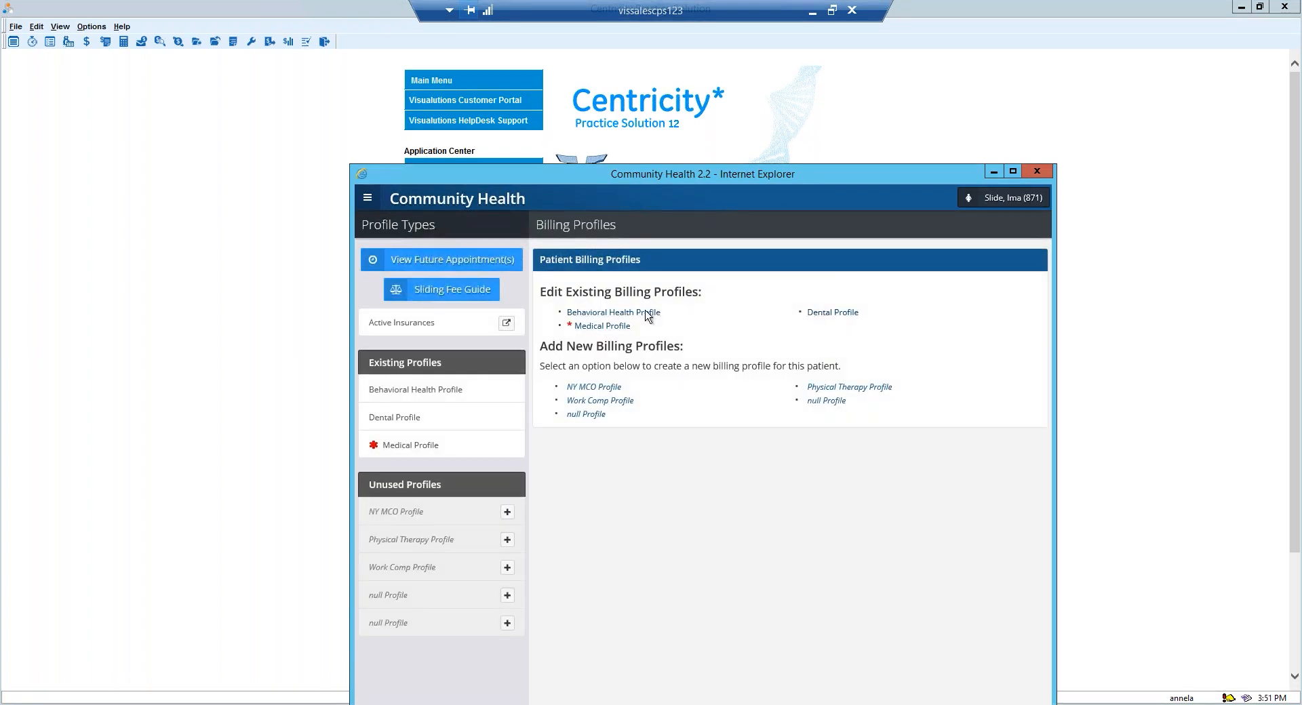
left_click(600, 326)
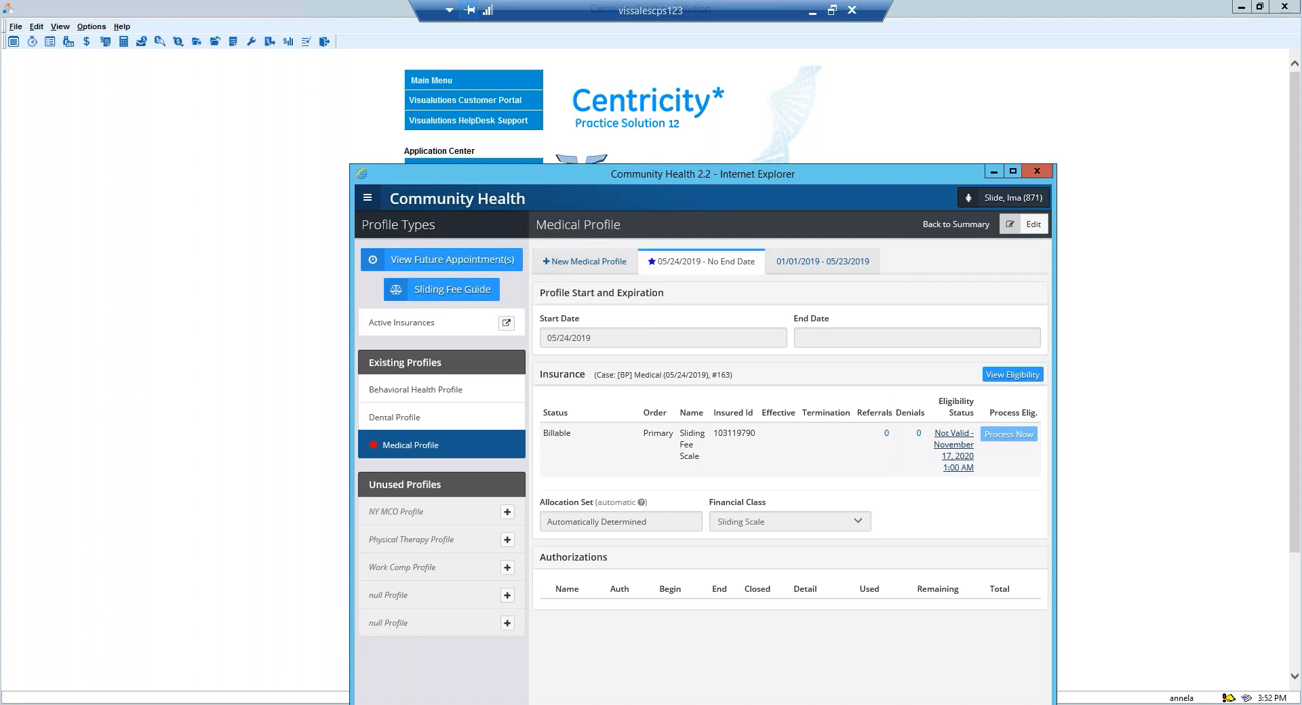
Review the Sliding Fee Scale eligibility response, status and history in the Medical Profile, and return to the billing profiles summary.
left_click(958, 455)
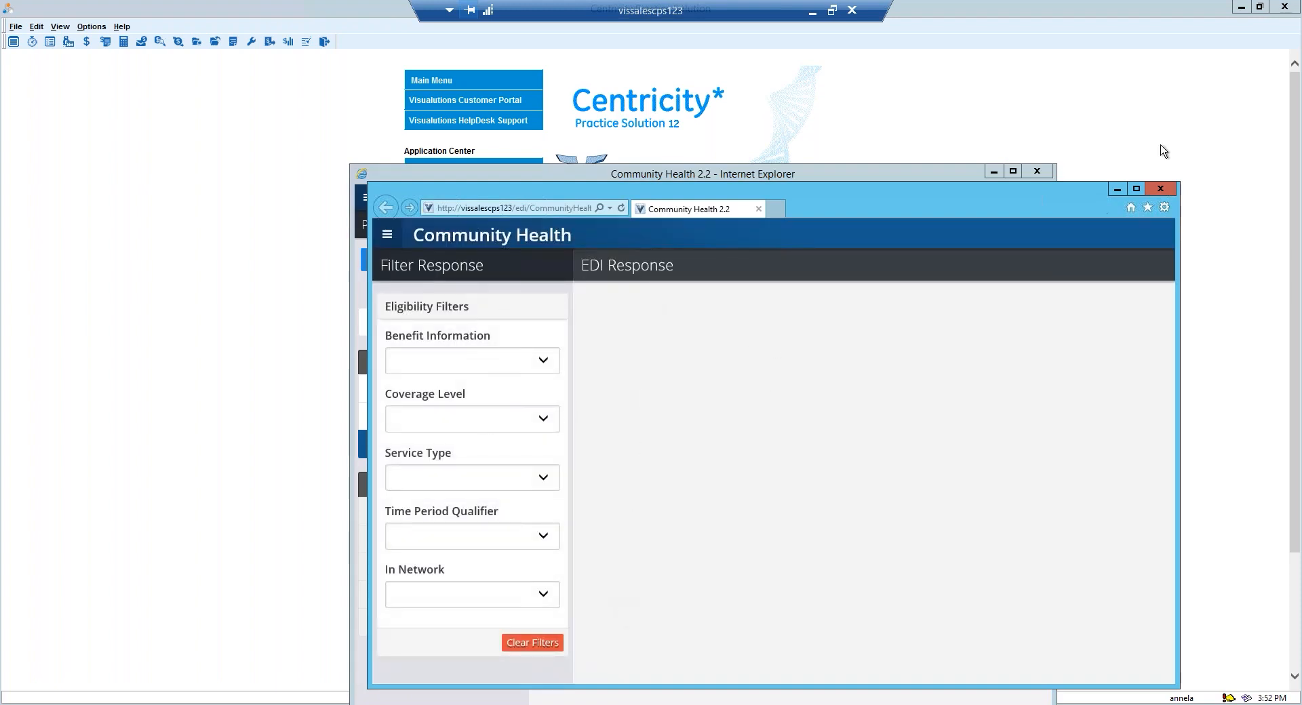
left_click(1161, 190)
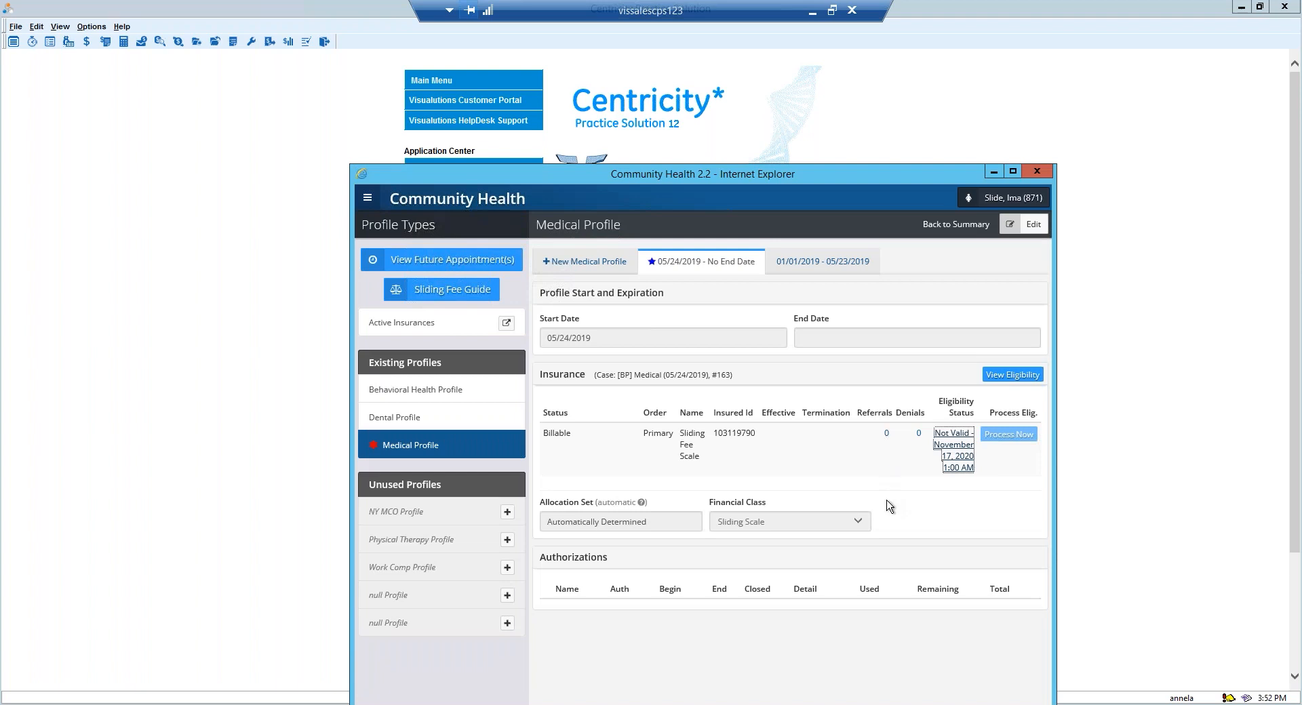
left_click(1012, 375)
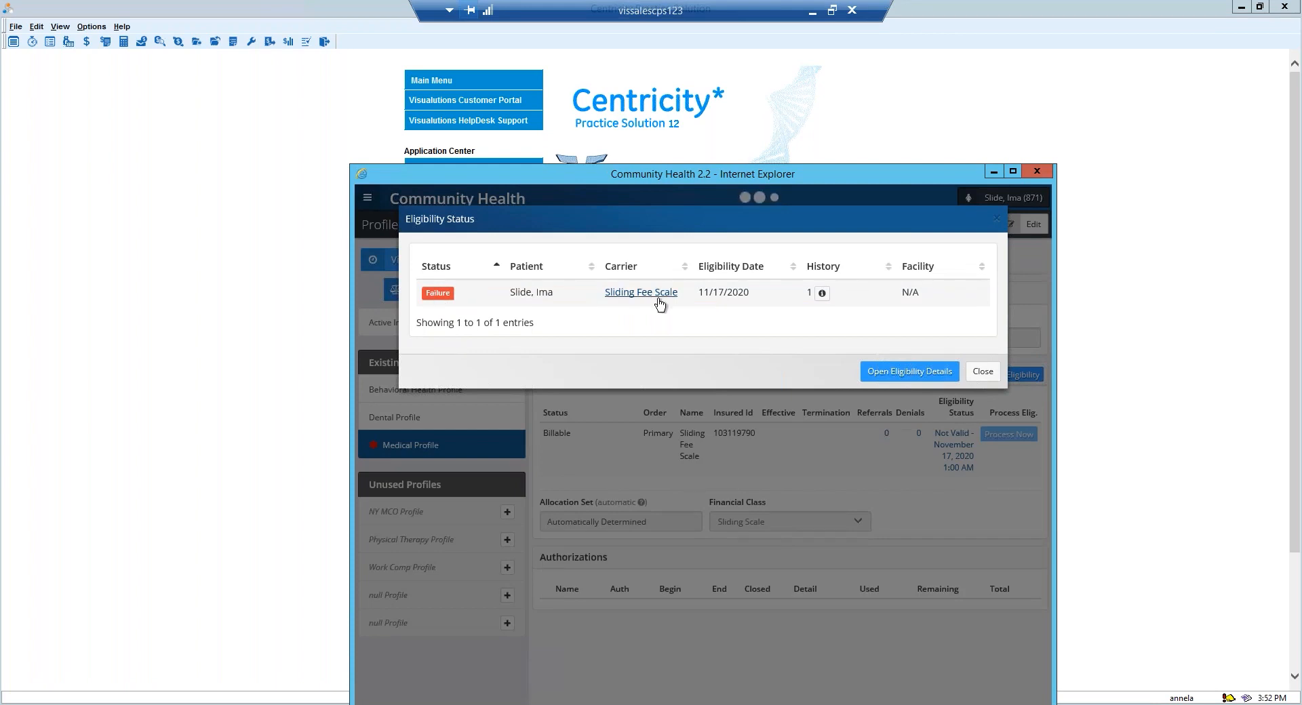
left_click(823, 293)
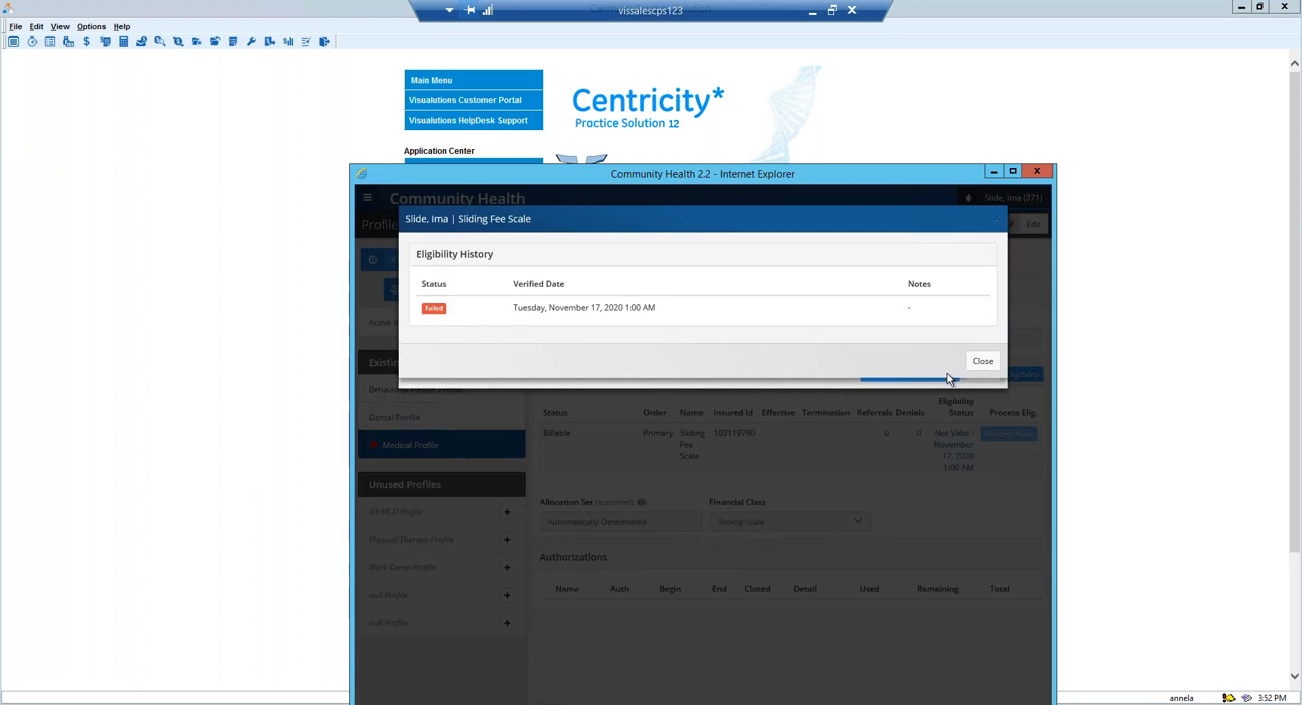
left_click(992, 364)
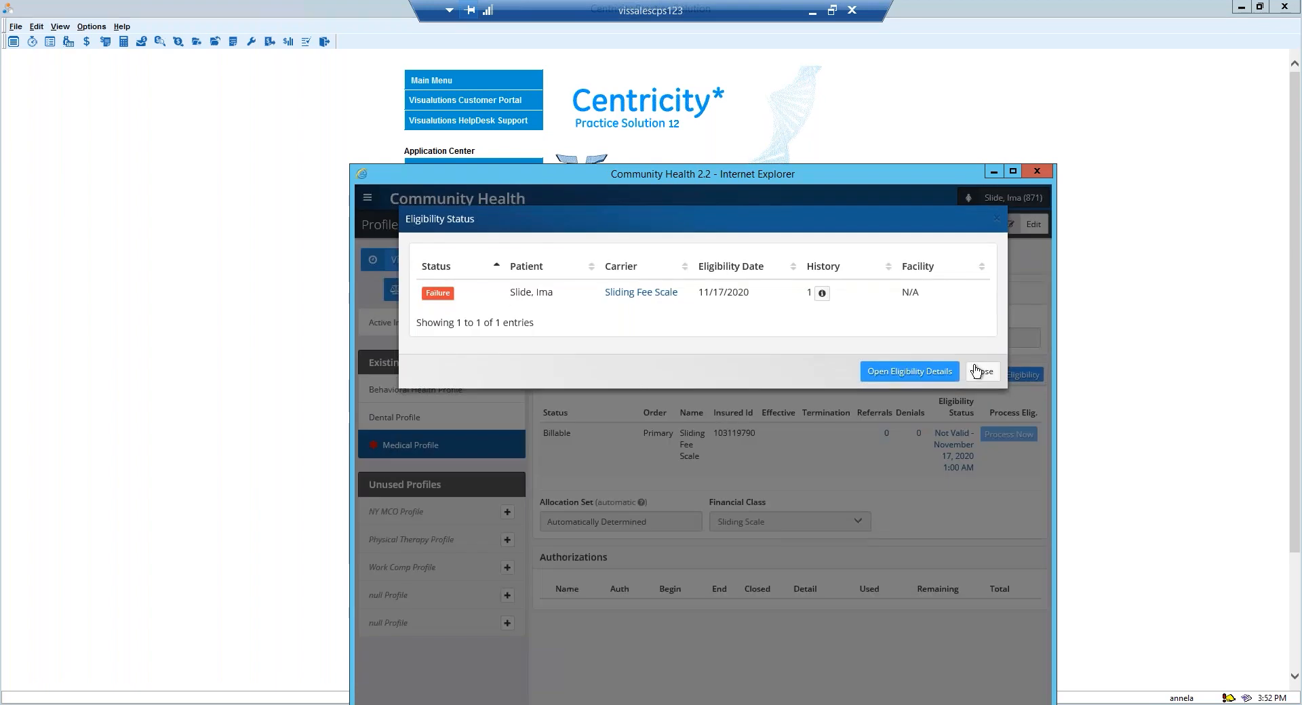
left_click(989, 378)
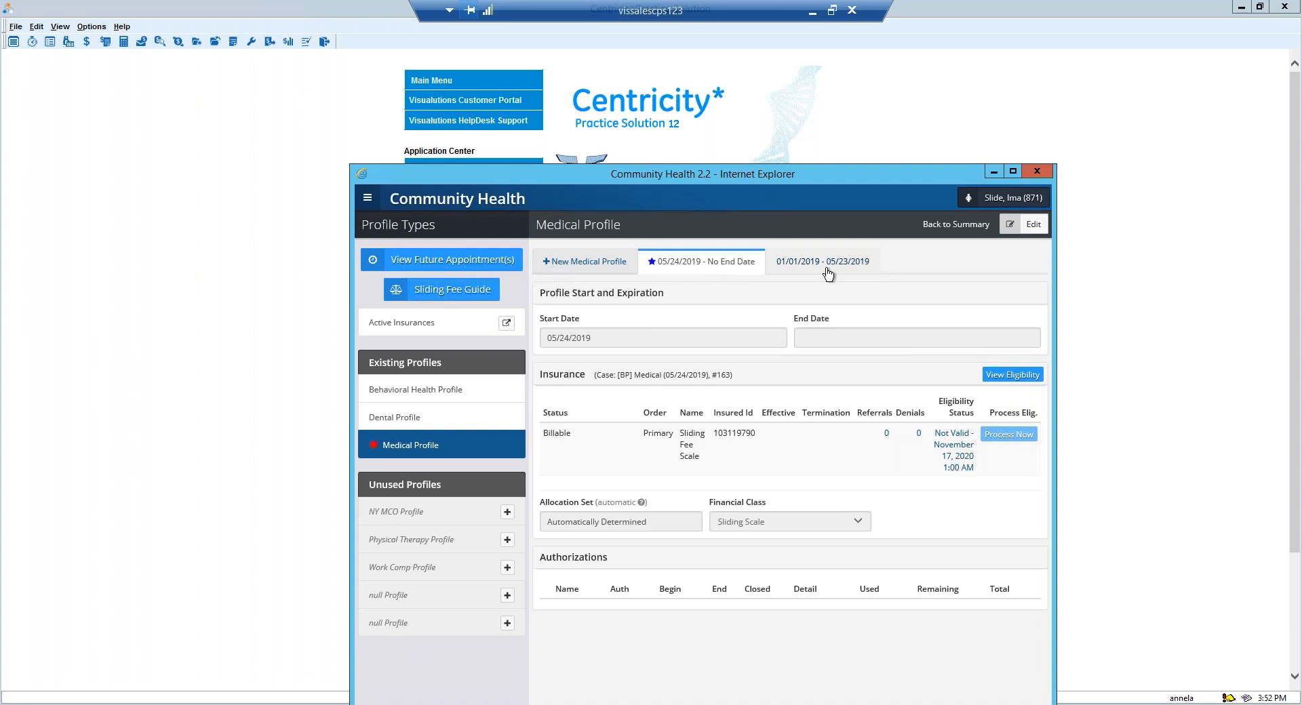
left_click(956, 224)
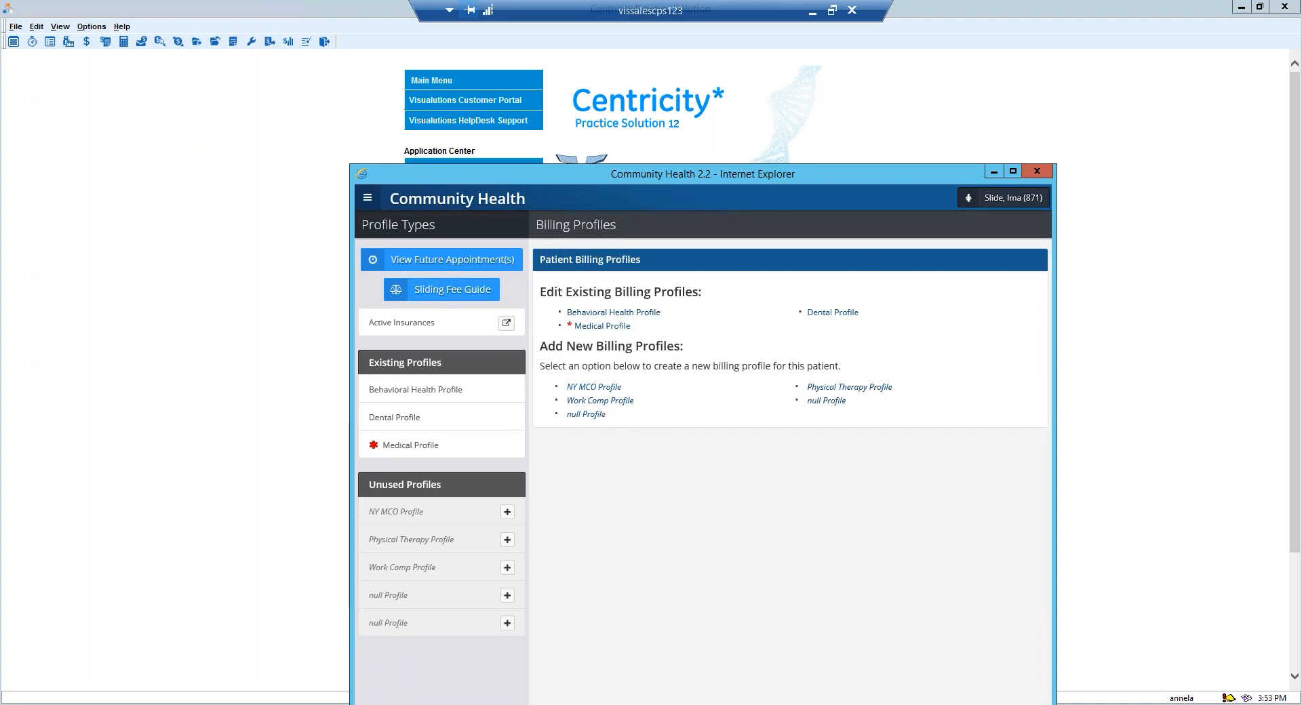
Close the billing profiles window and open Program Tracking from the Community Health home page.
left_click(1050, 171)
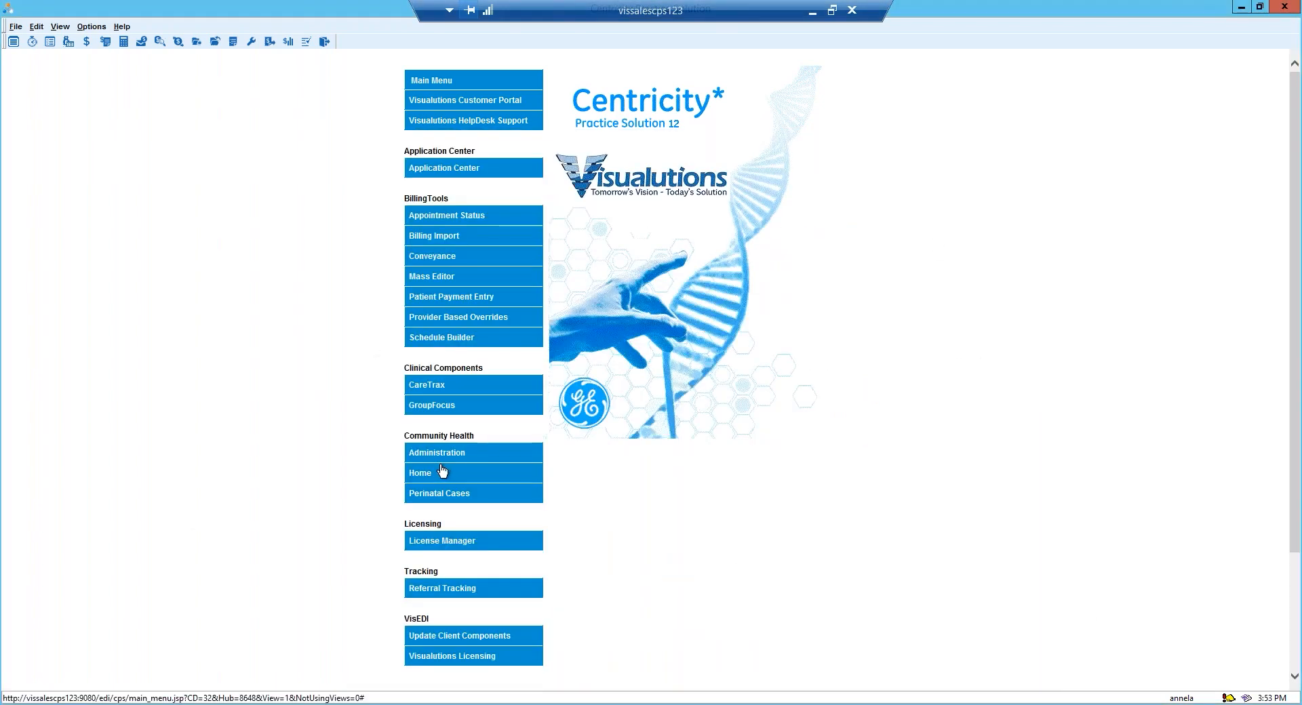
left_click(429, 477)
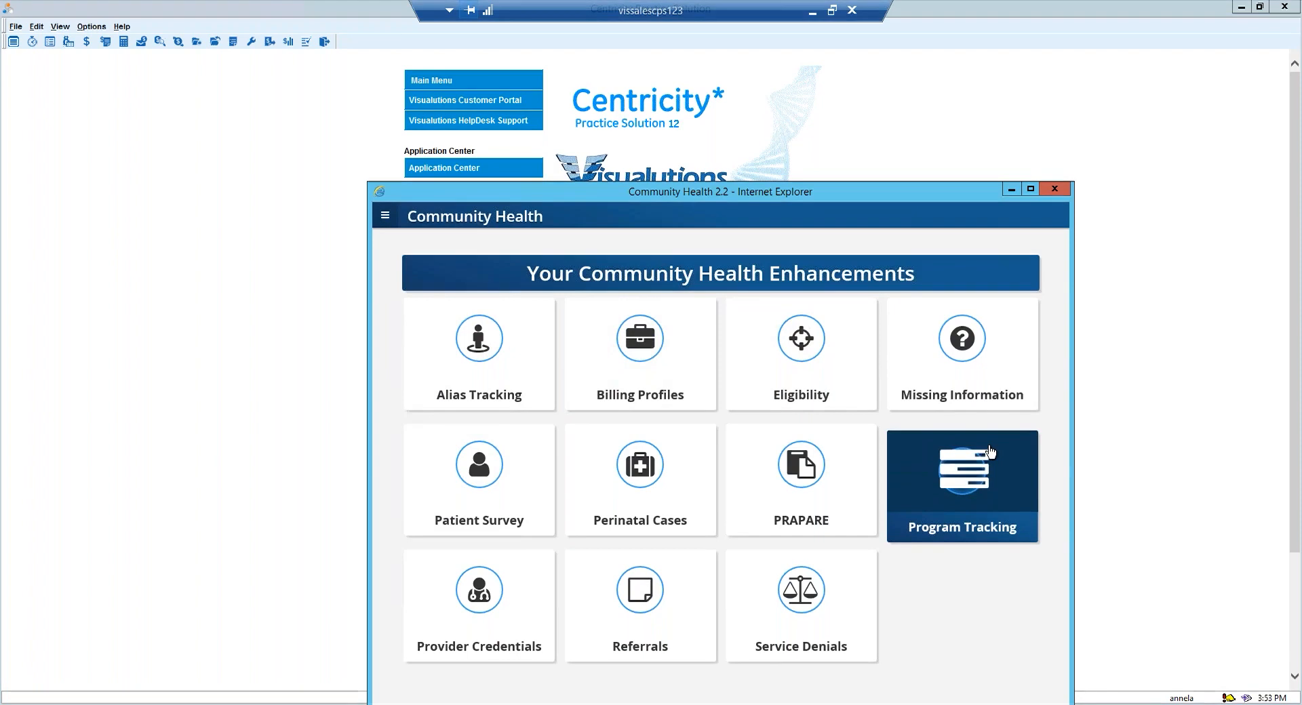
left_click(962, 486)
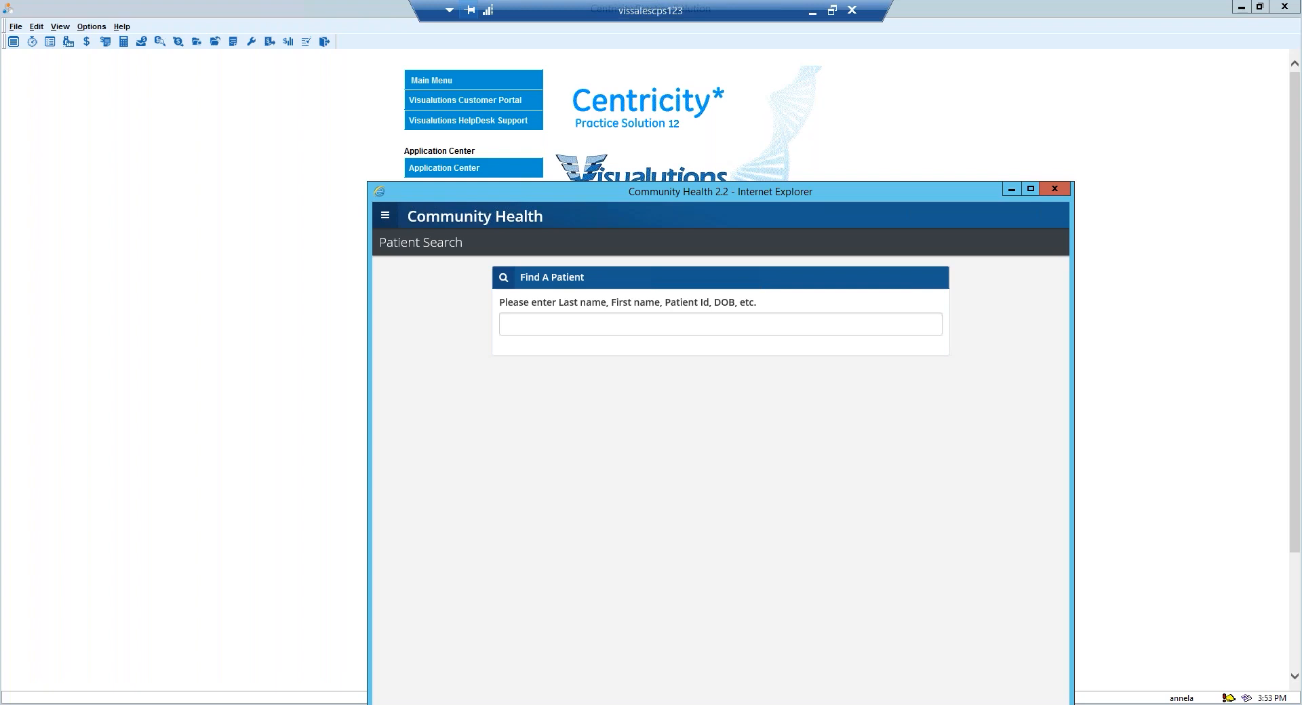
Find the adult patient by last name in Program Tracking and show all of the patient's assigned programs.
left_click(511, 331)
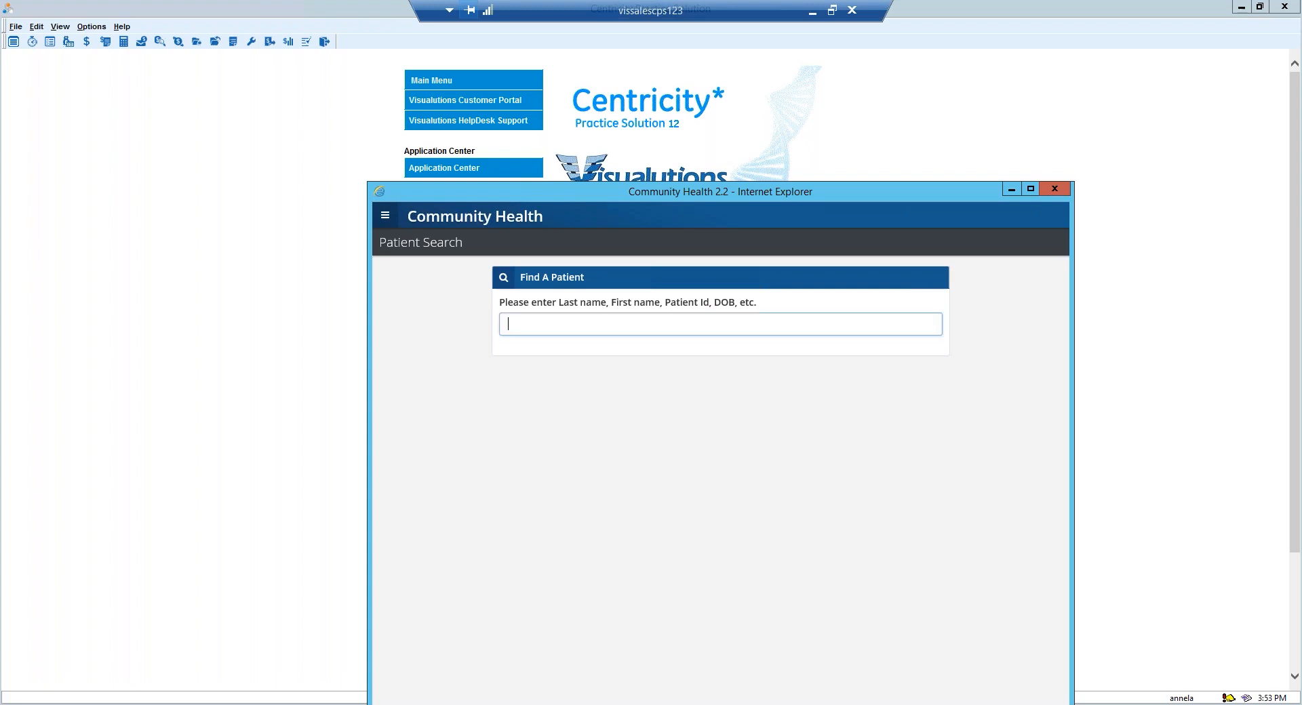
type("test")
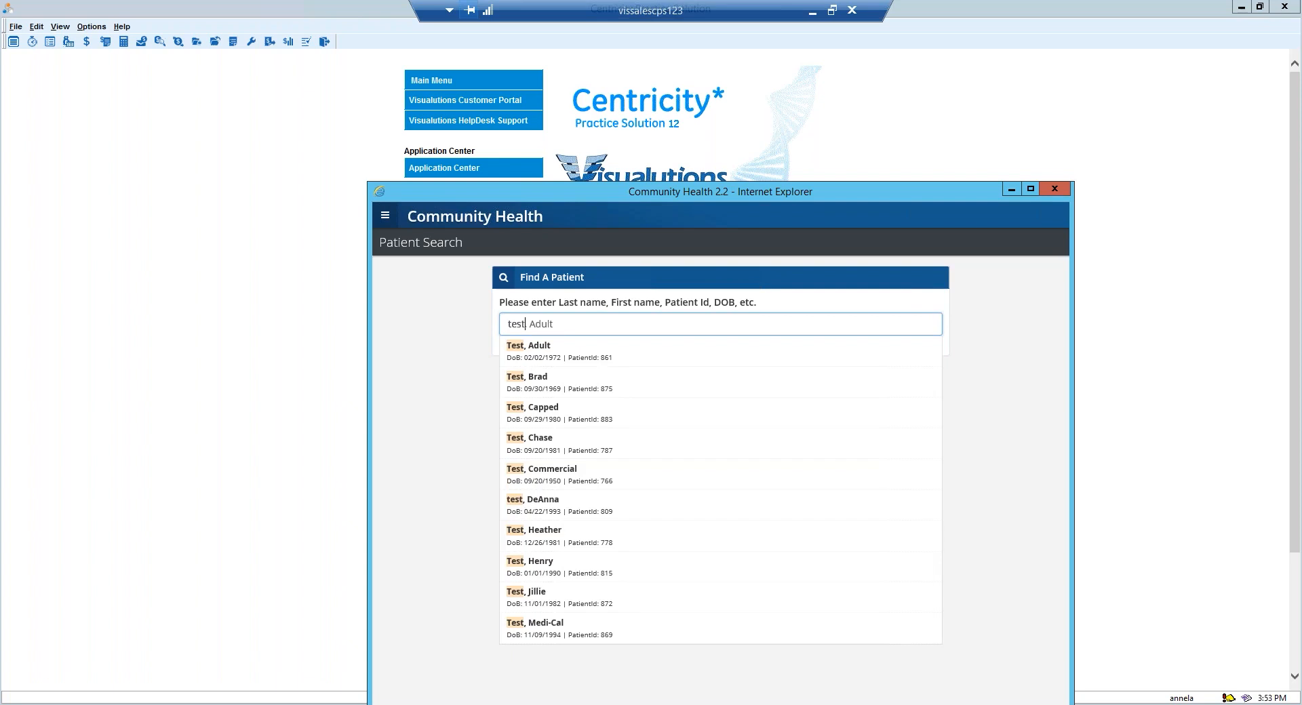
left_click(535, 355)
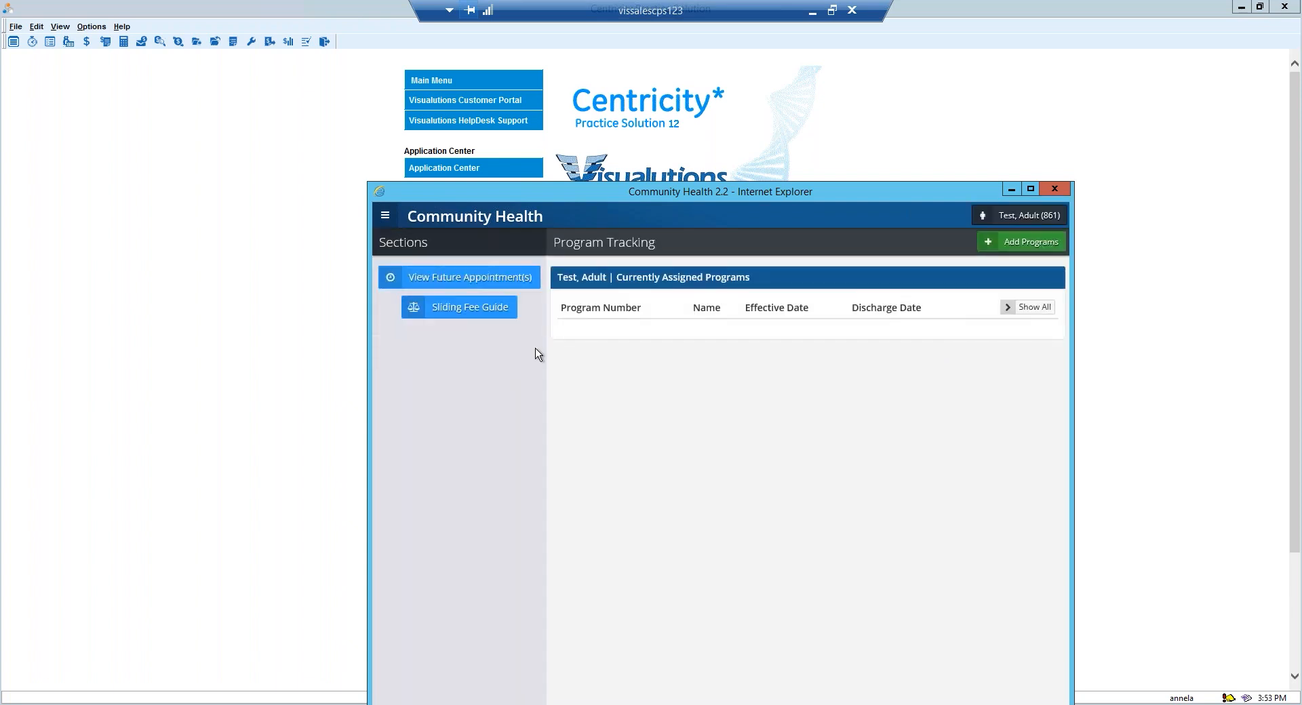
left_click(1032, 307)
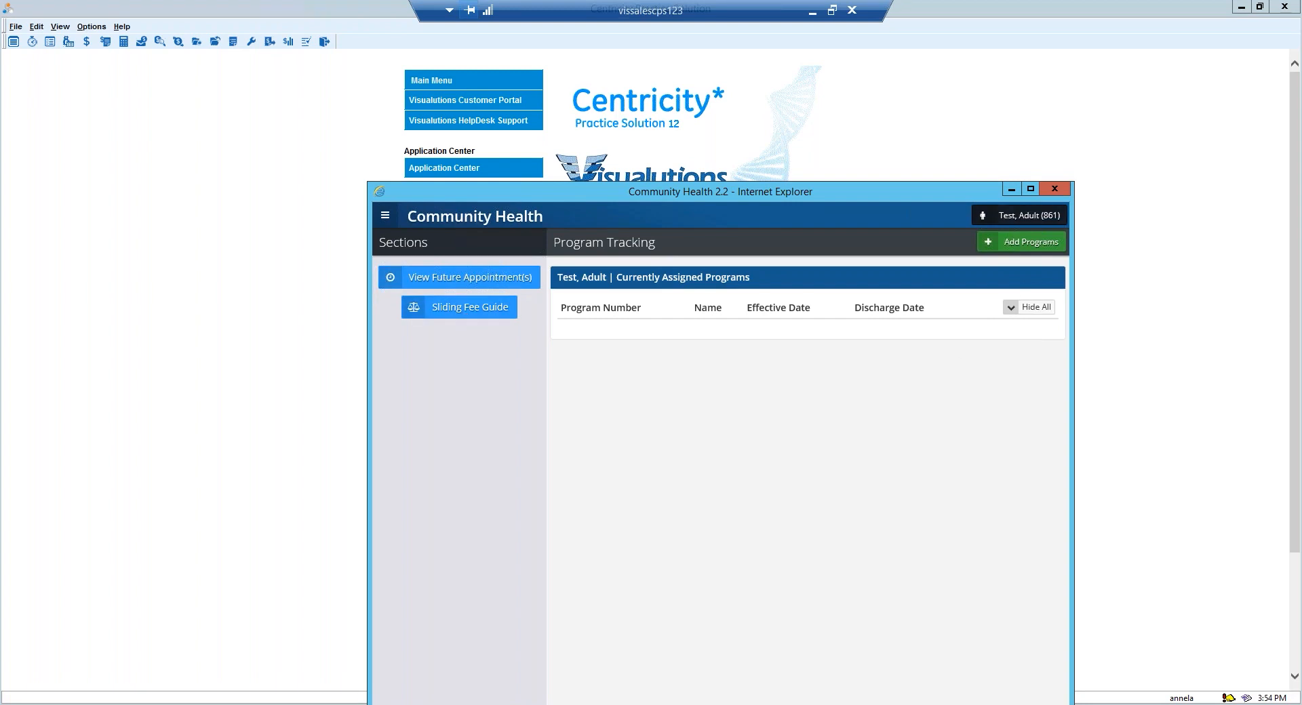
List all available programs with the search term * and add Service Grant Adult Services to the patient with begin date 01/05/2021.
left_click(1030, 189)
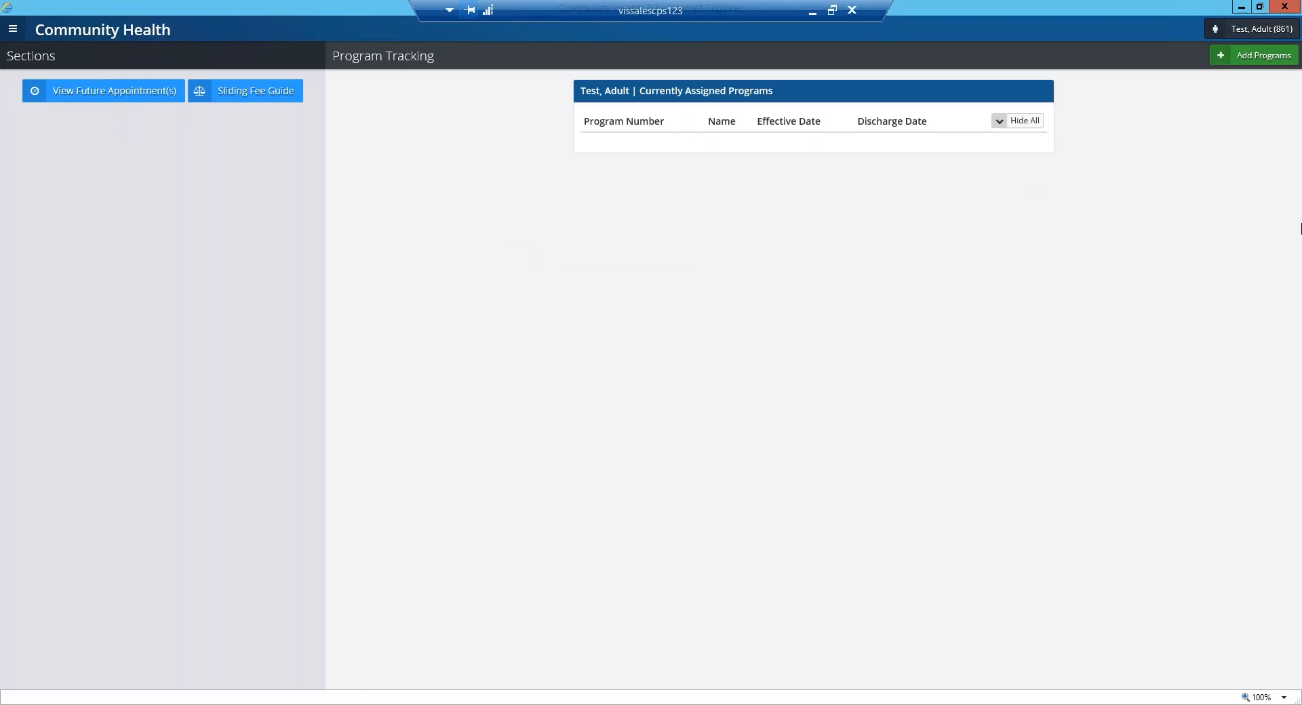
left_click(1235, 55)
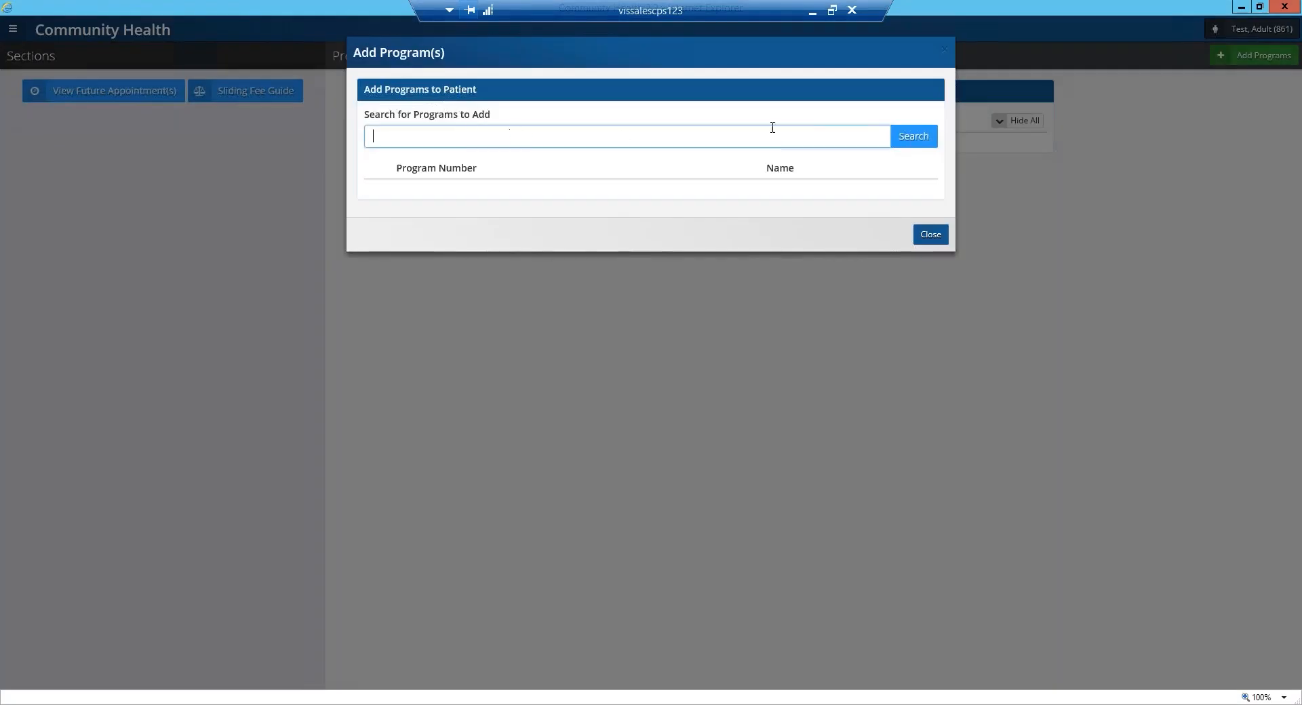
left_click(913, 138)
left_click(435, 140)
type("*")
key("Return")
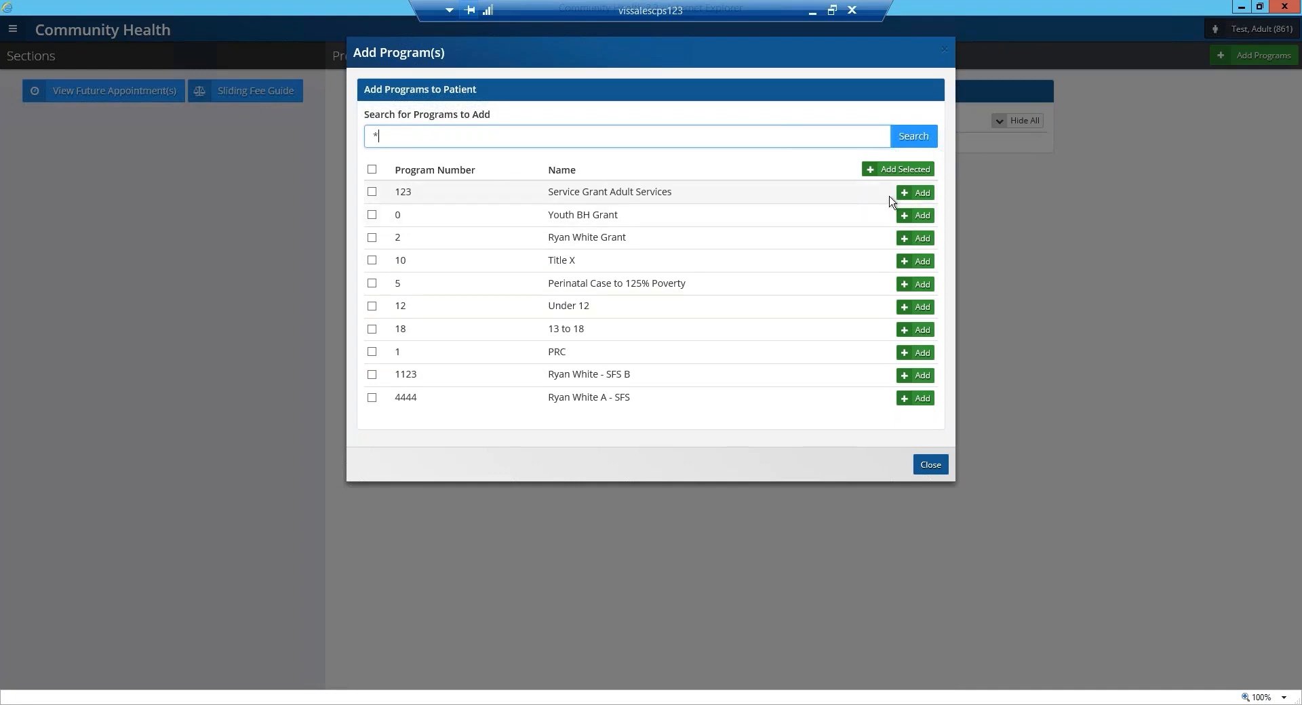
left_click(913, 193)
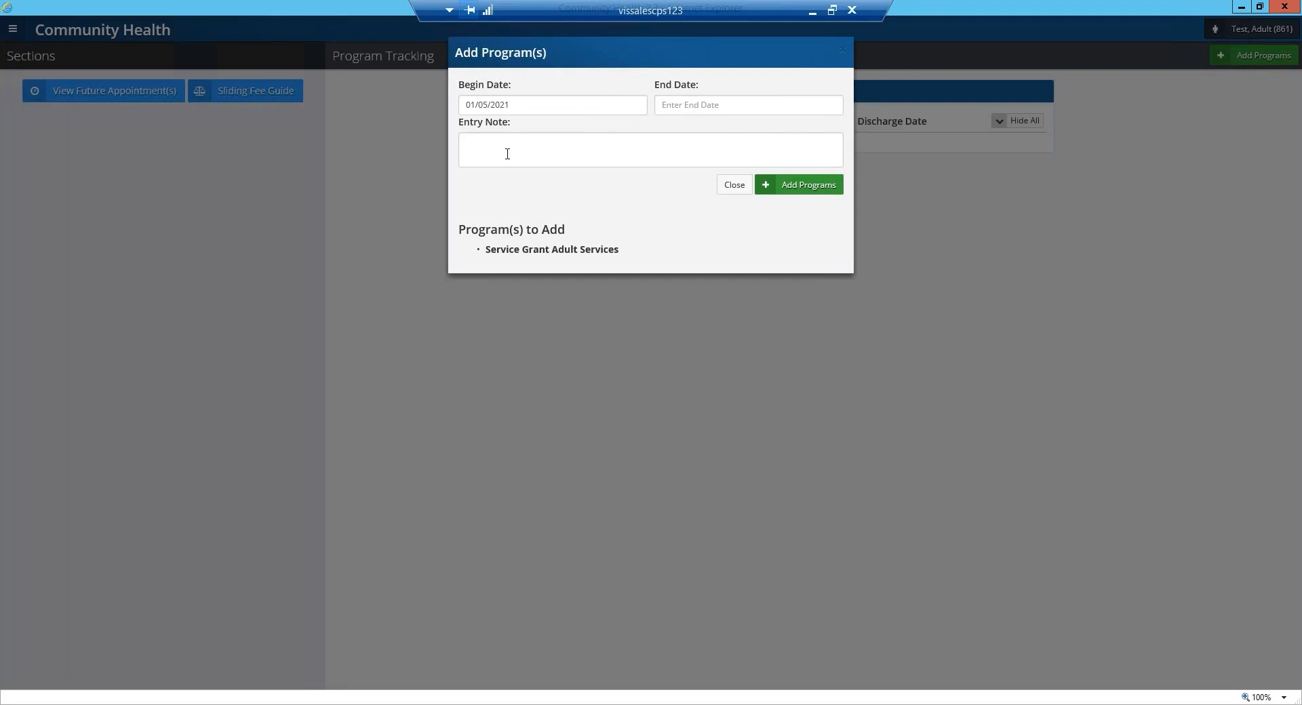
left_click(807, 192)
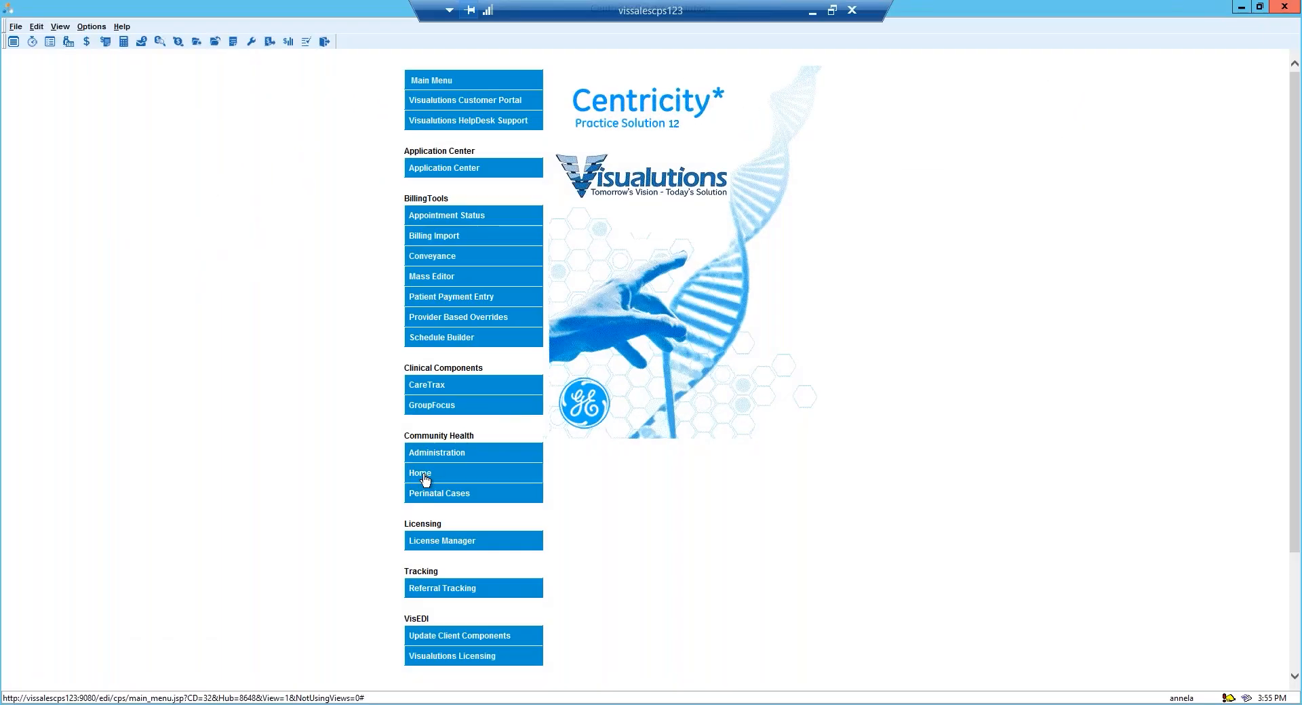
Open Perinatal Cases, list the patients filed under C, and open the OB Medicaid case.
left_click(424, 495)
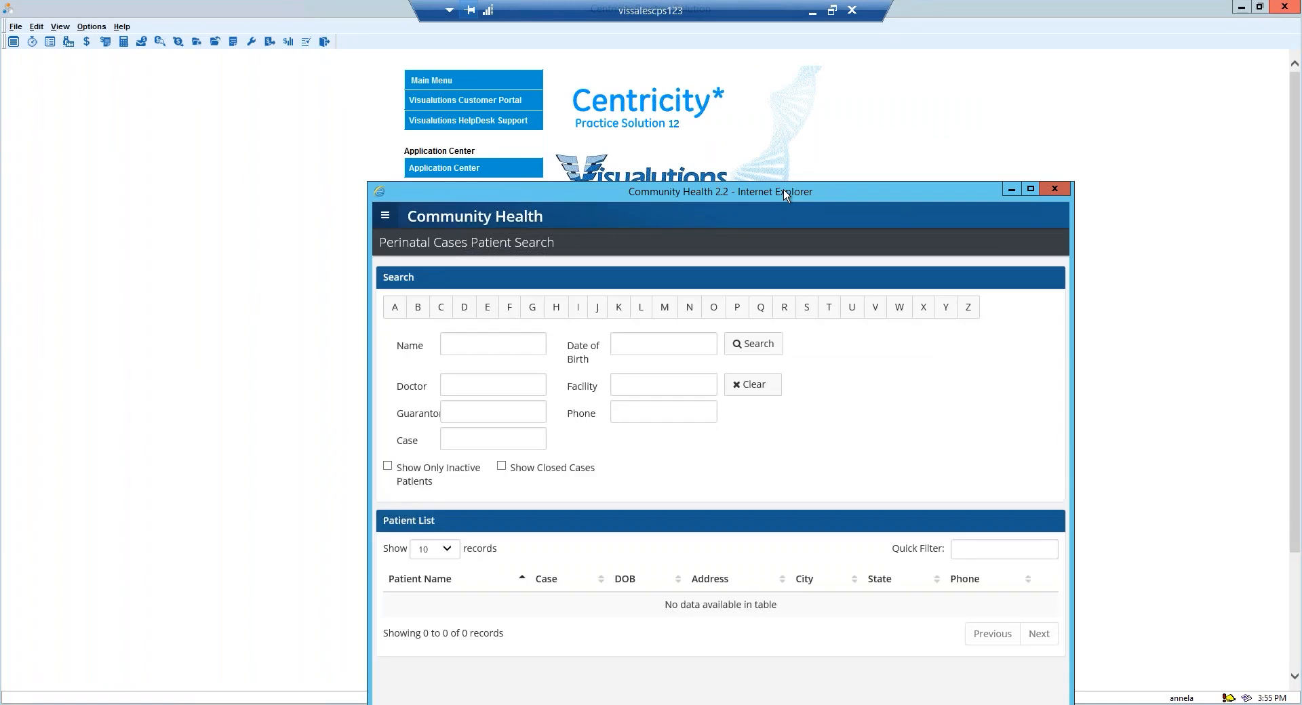
left_click_drag(783, 192, 774, 50)
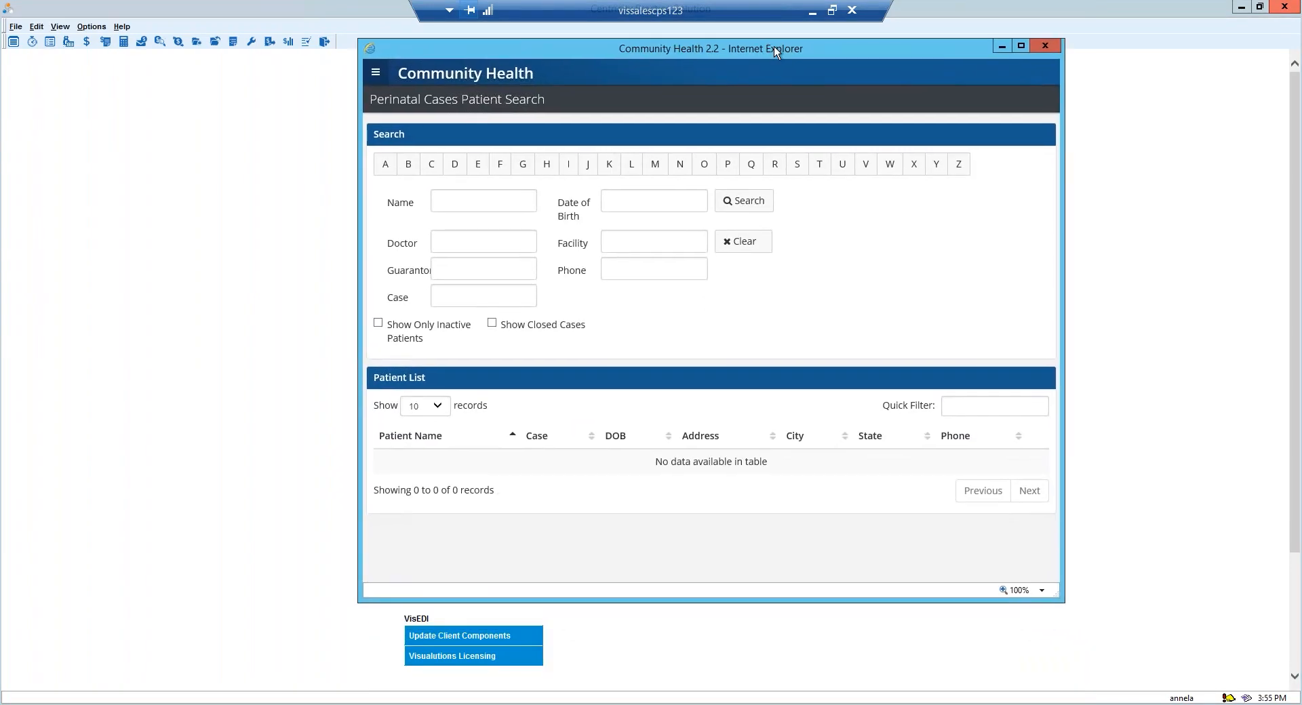
left_click(1020, 46)
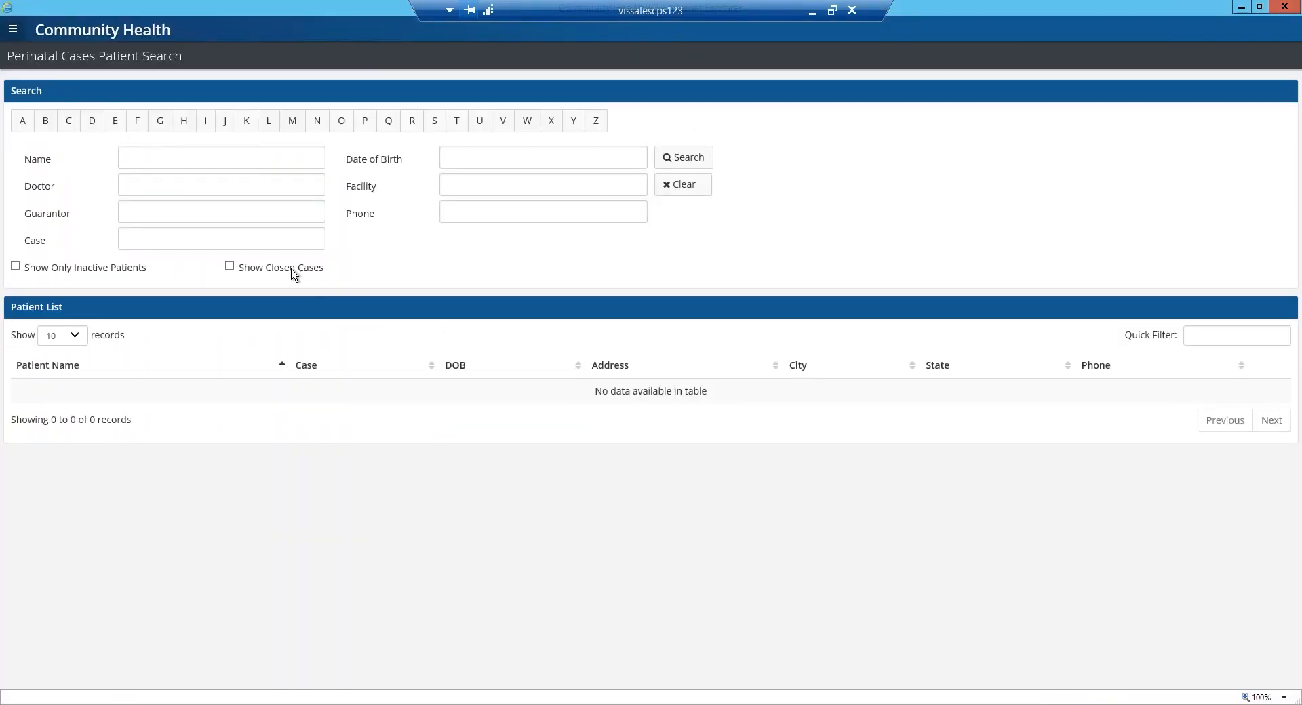
left_click(70, 122)
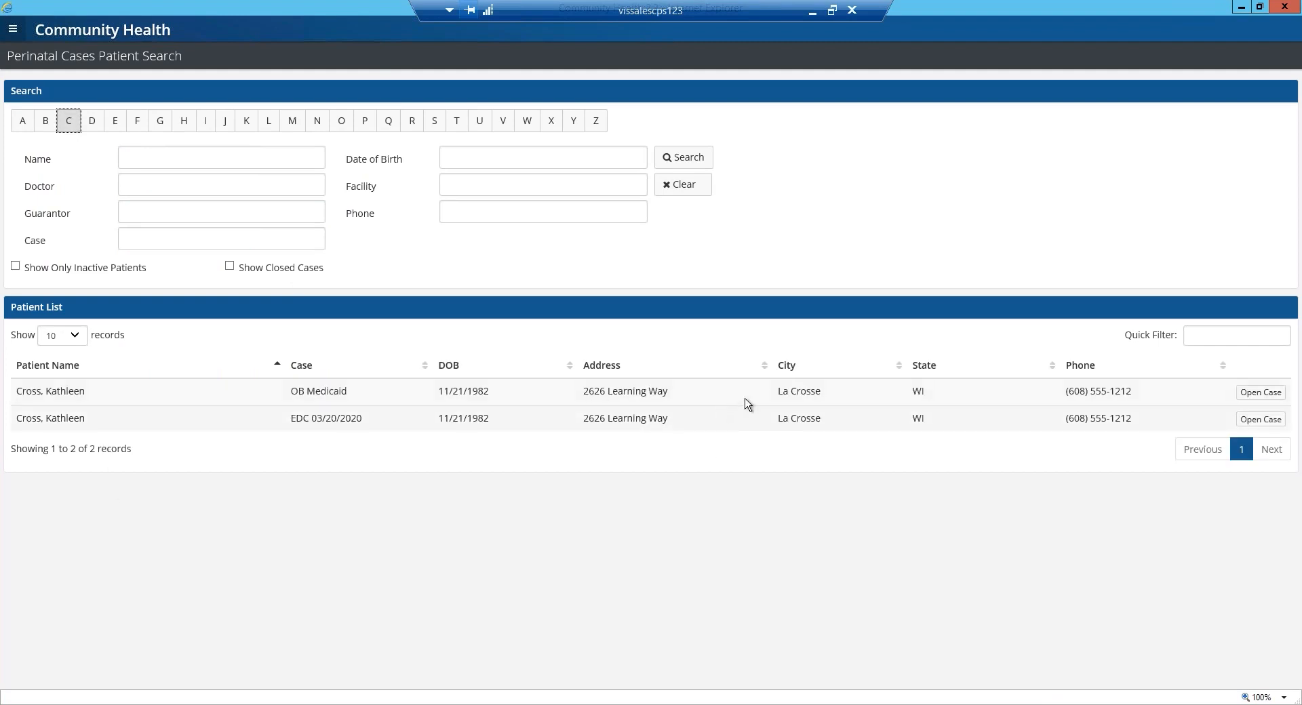
left_click(1262, 393)
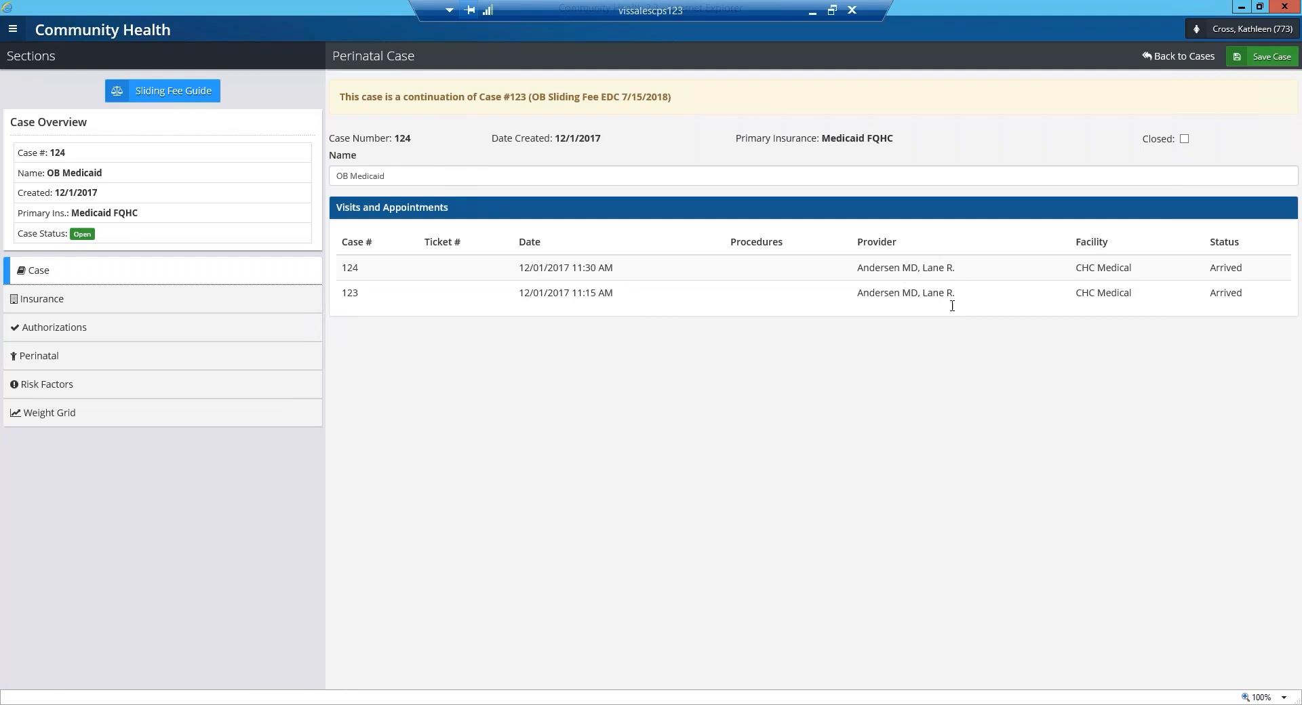
Review the case's Insurance, Authorizations and Perinatal sections, including the blank Infant Information form, and cancel that form.
left_click(38, 305)
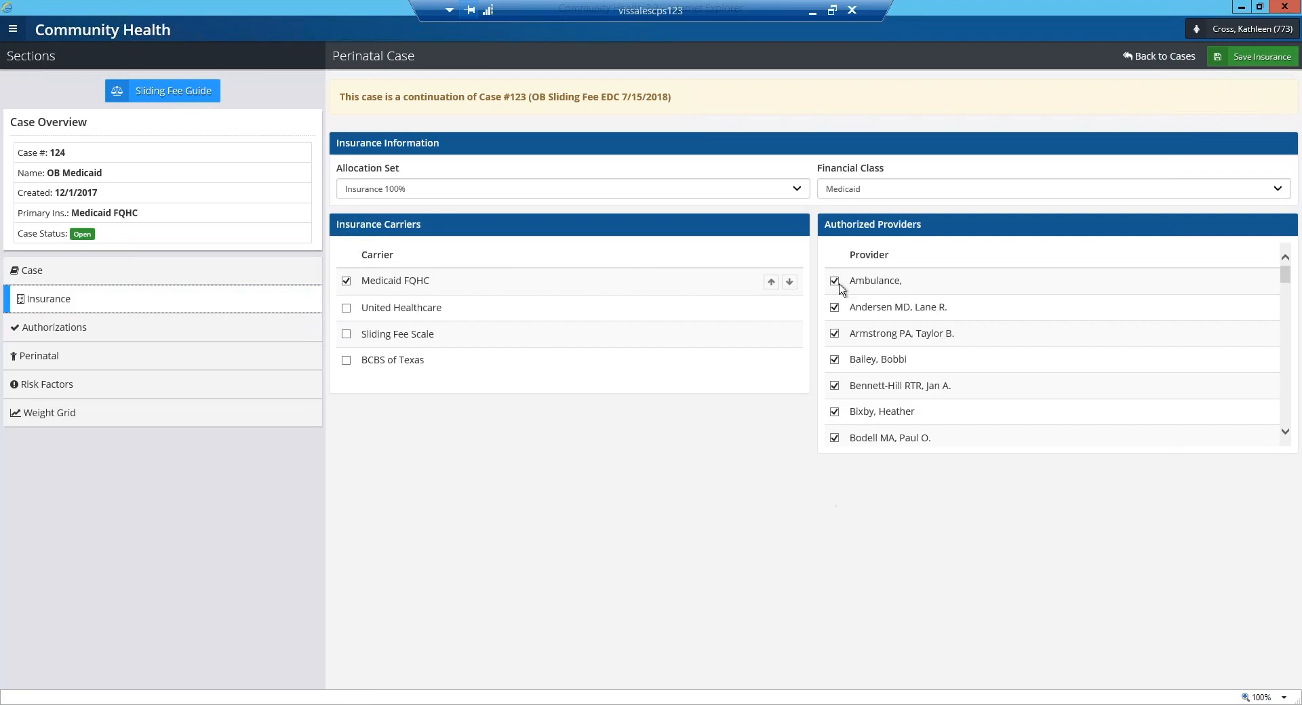
left_click(61, 330)
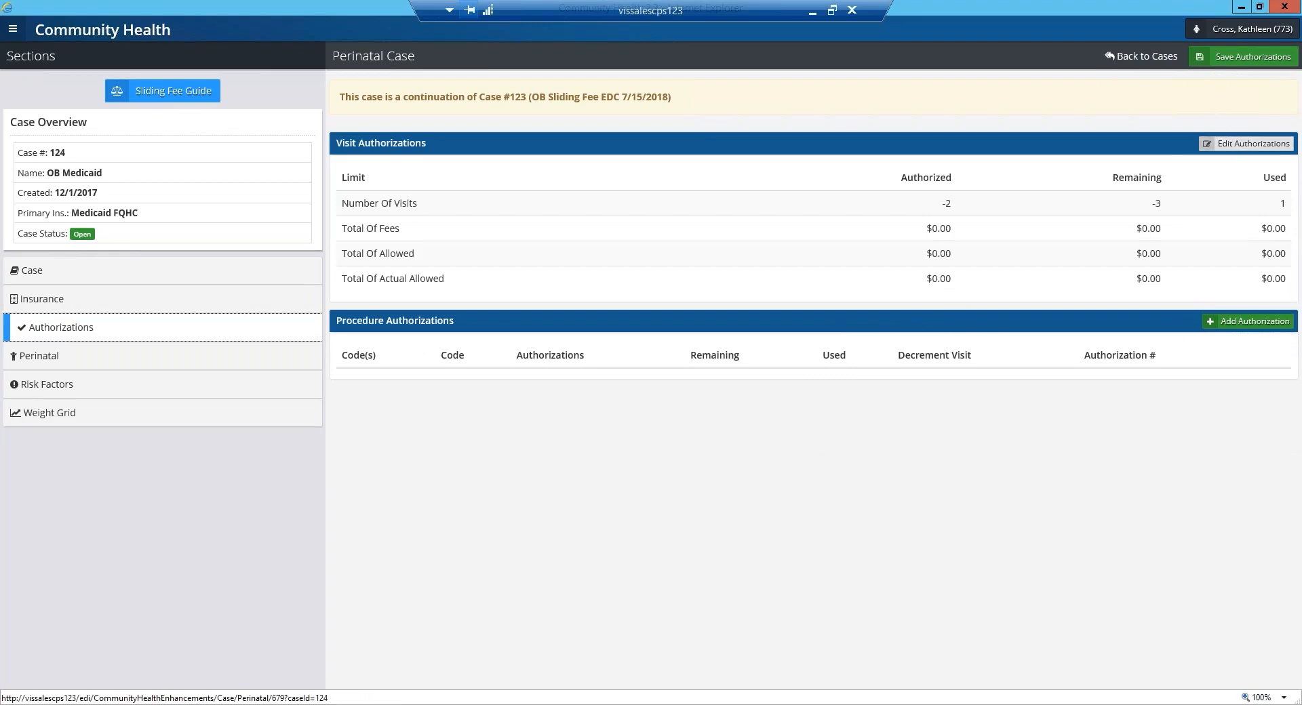
left_click(231, 359)
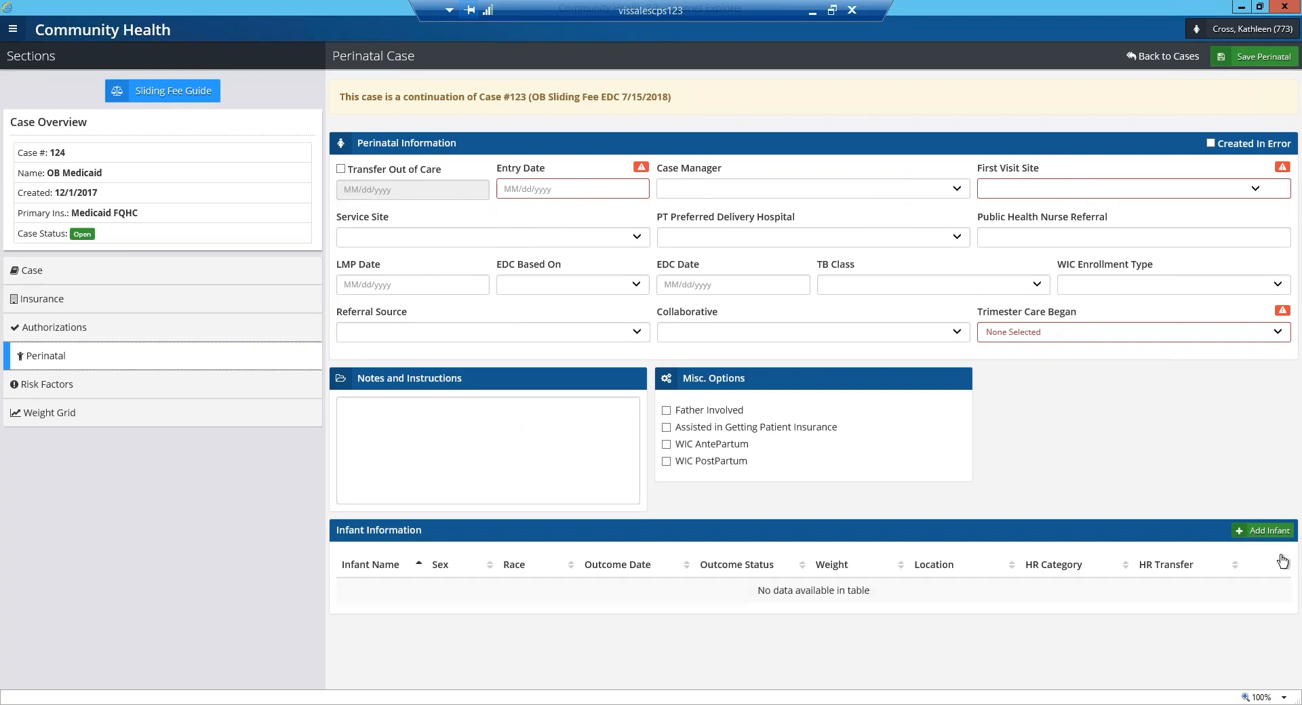
left_click(1270, 532)
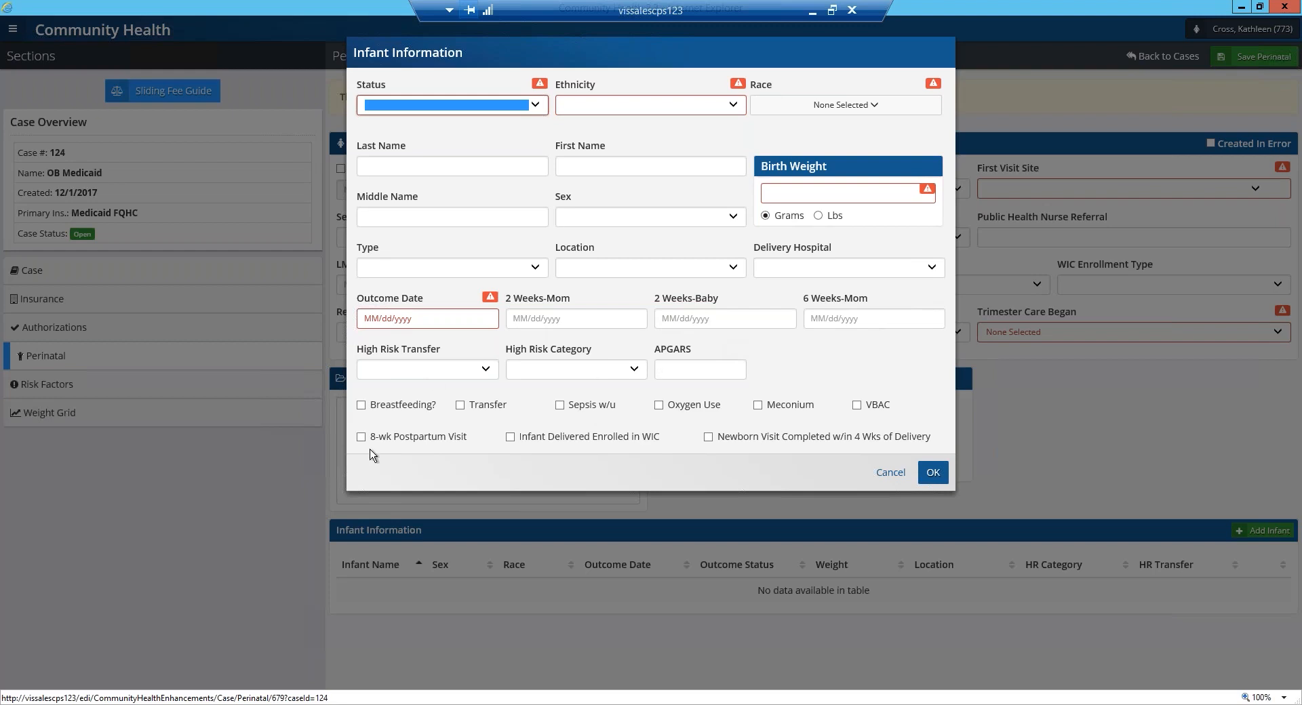
left_click(888, 472)
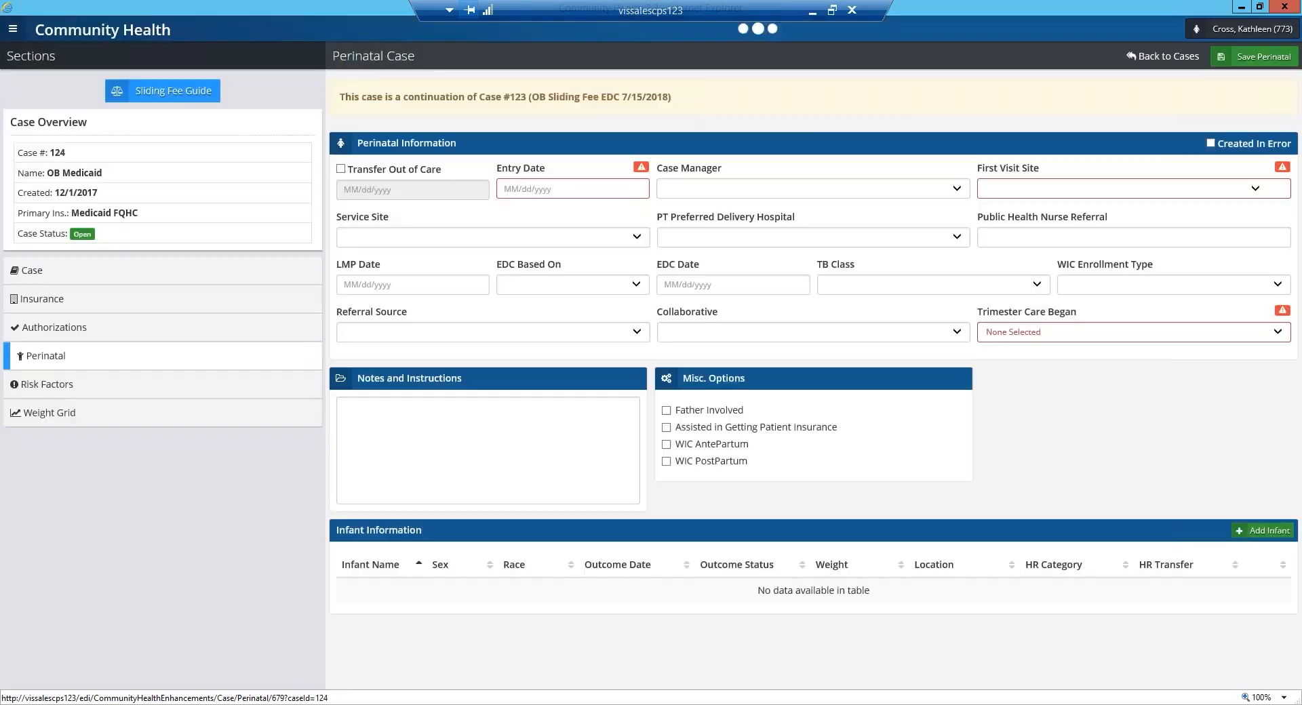
Review the case's Risk Factors section and the list of selectable risk factors, cancelling the new entry.
left_click(120, 391)
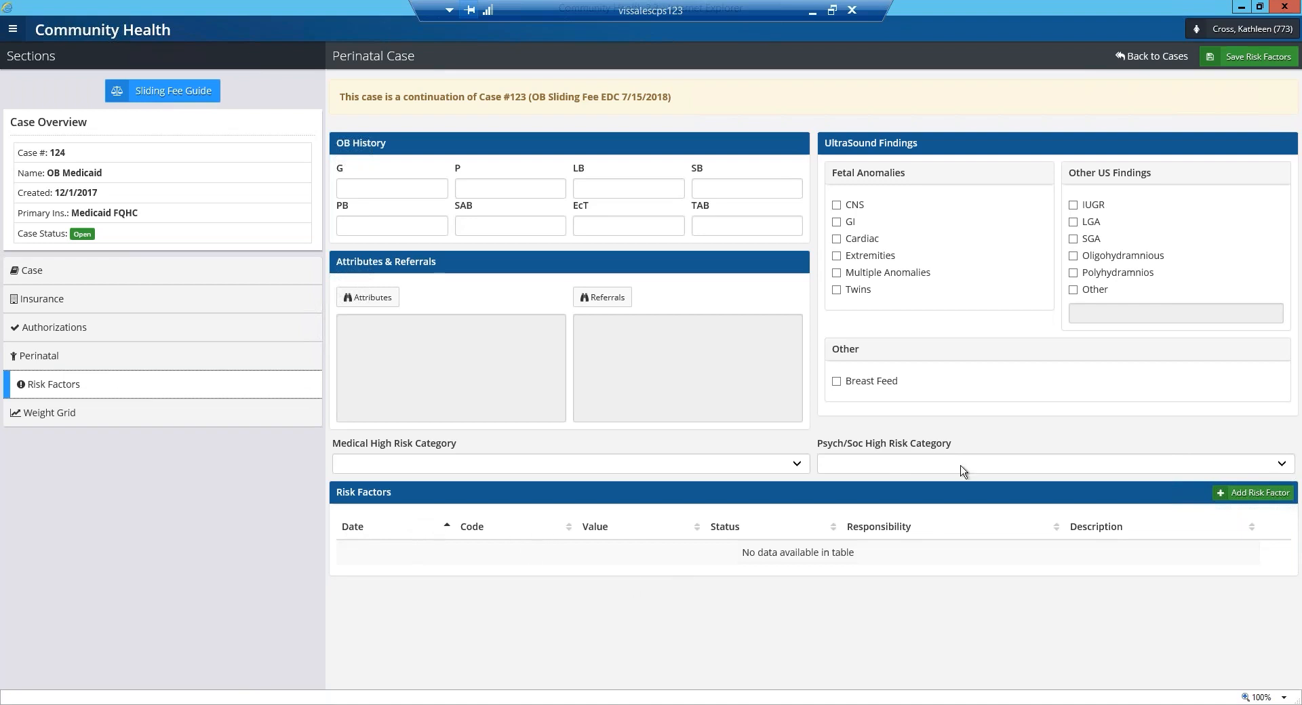
left_click(1243, 500)
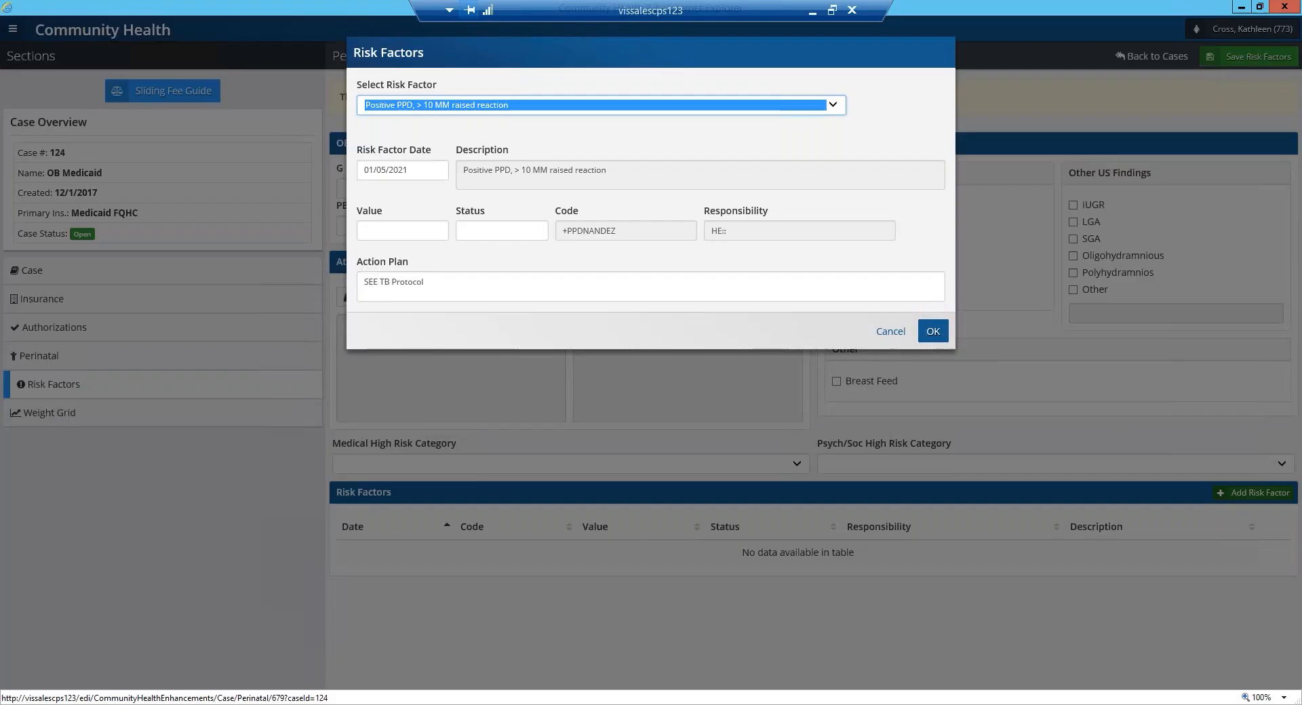
left_click(840, 106)
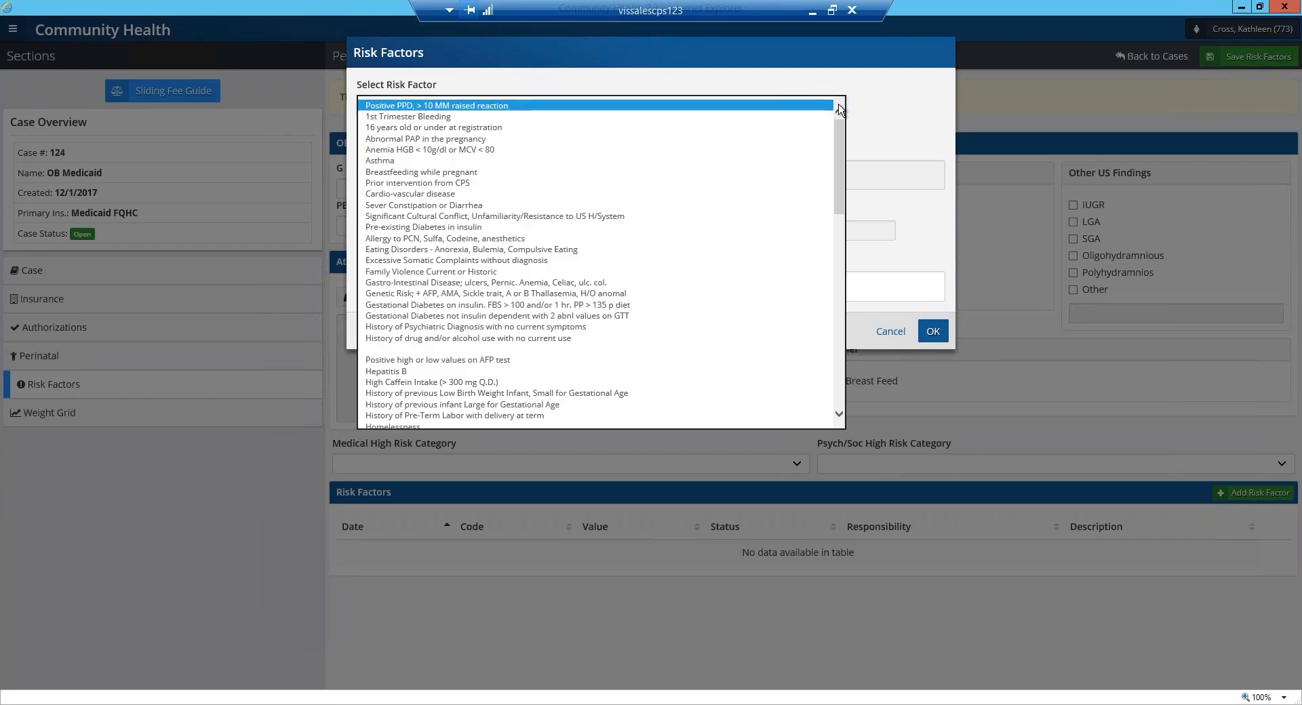
left_click(910, 101)
left_click(890, 331)
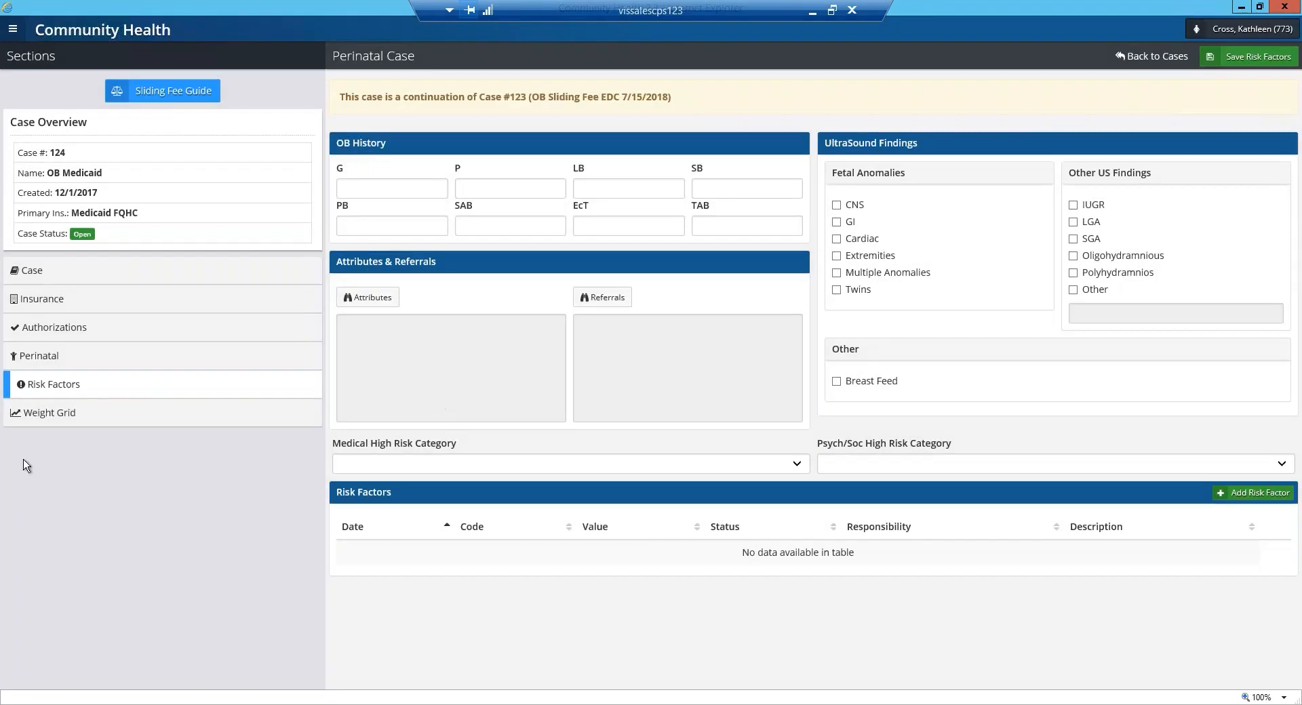
Review the case's Weight Grid, return to the patient's perinatal case list, and close the Community Health window.
left_click(52, 414)
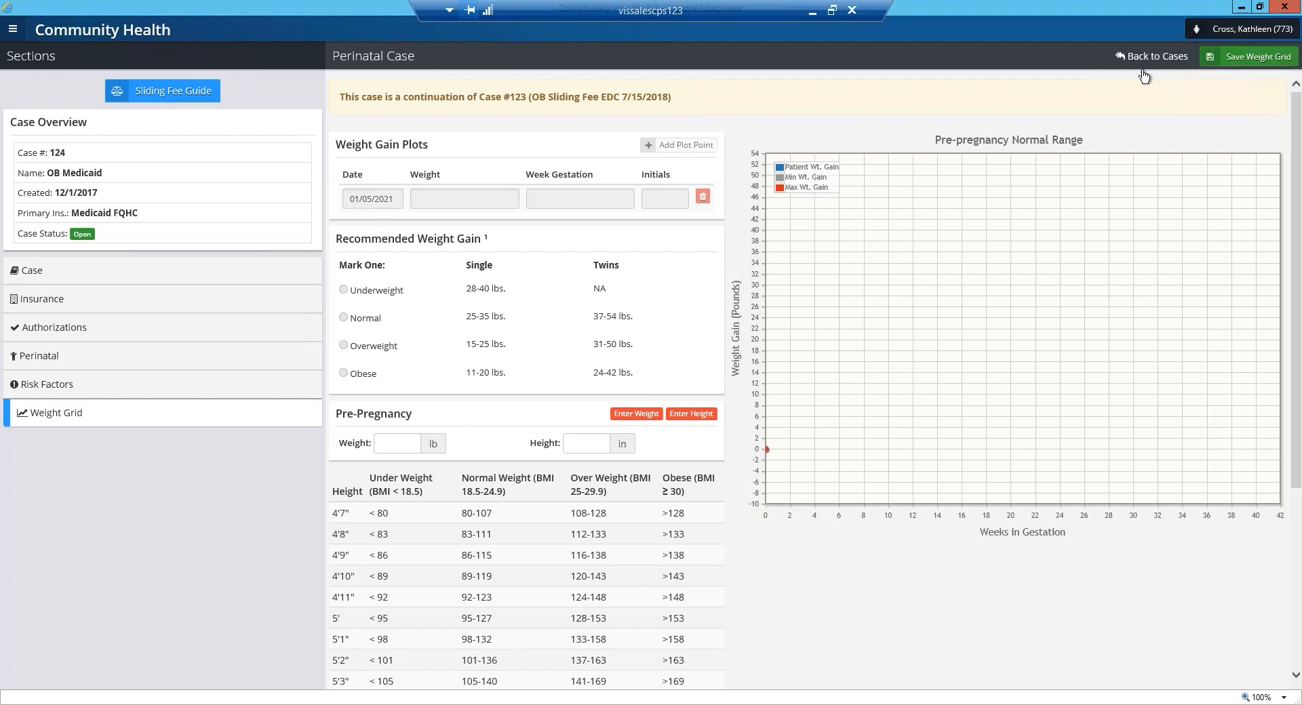
left_click(1150, 60)
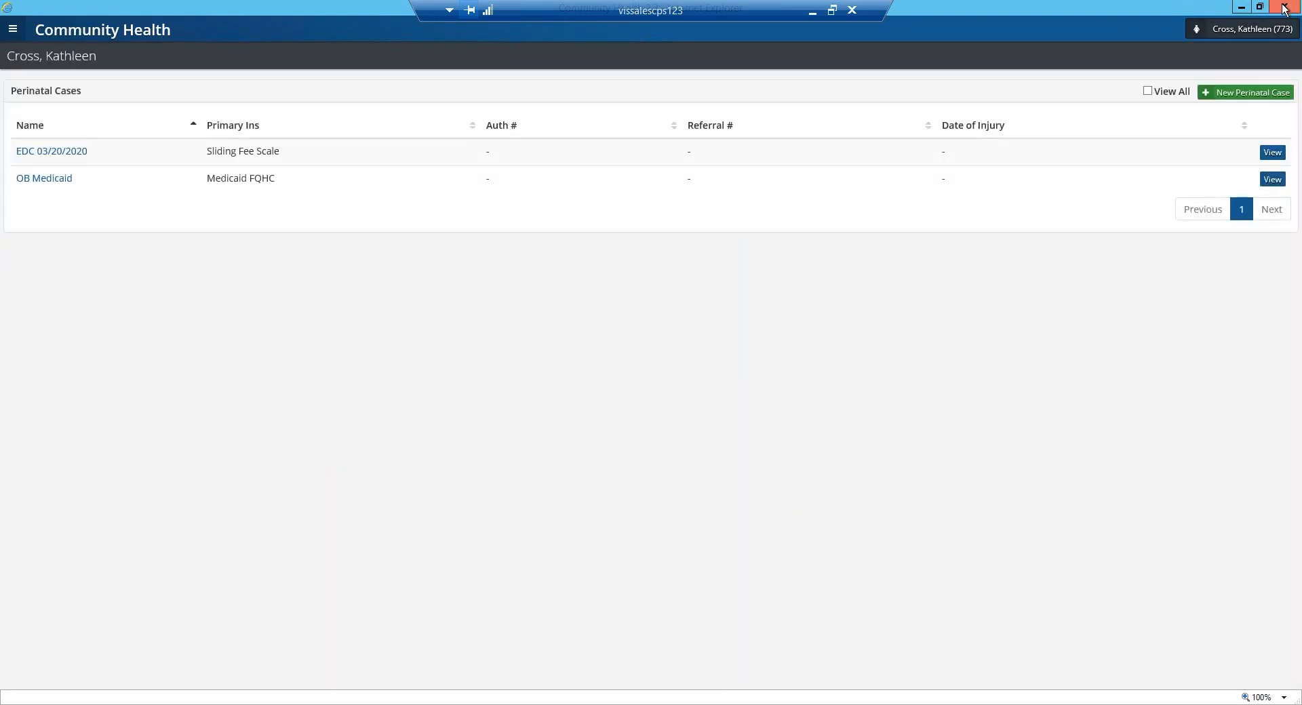
left_click(1284, 8)
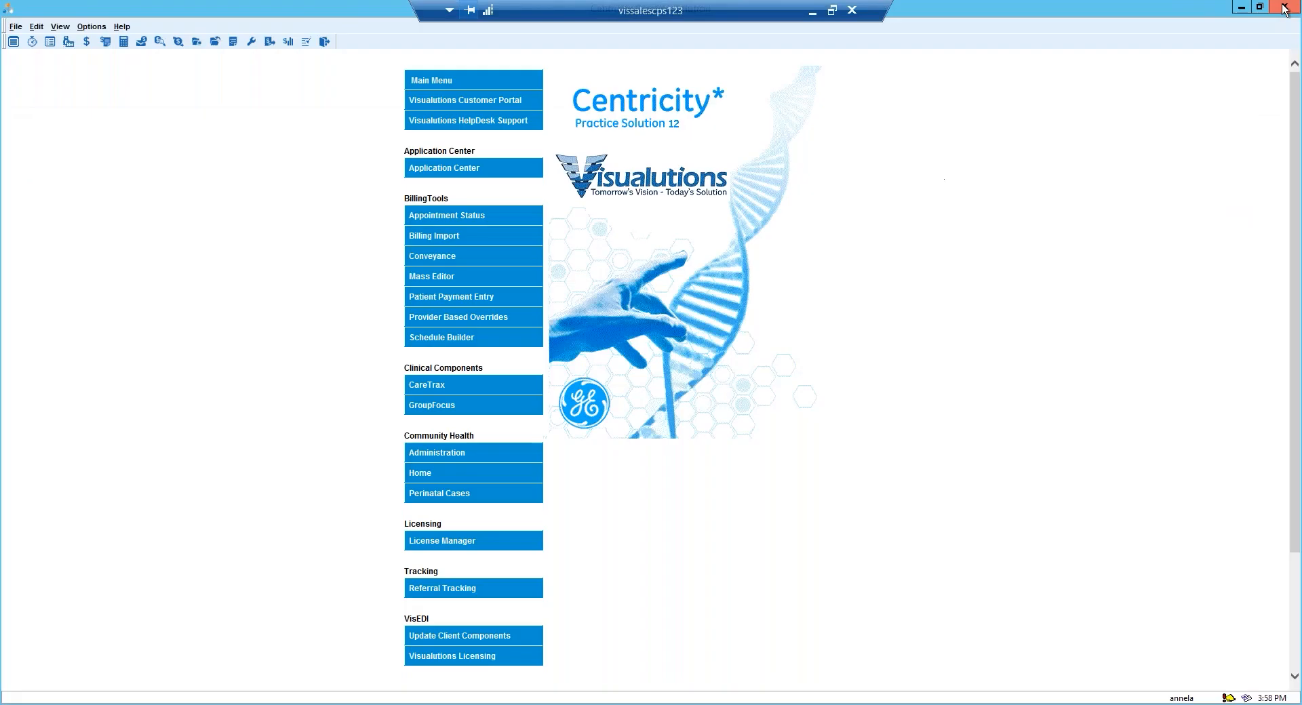